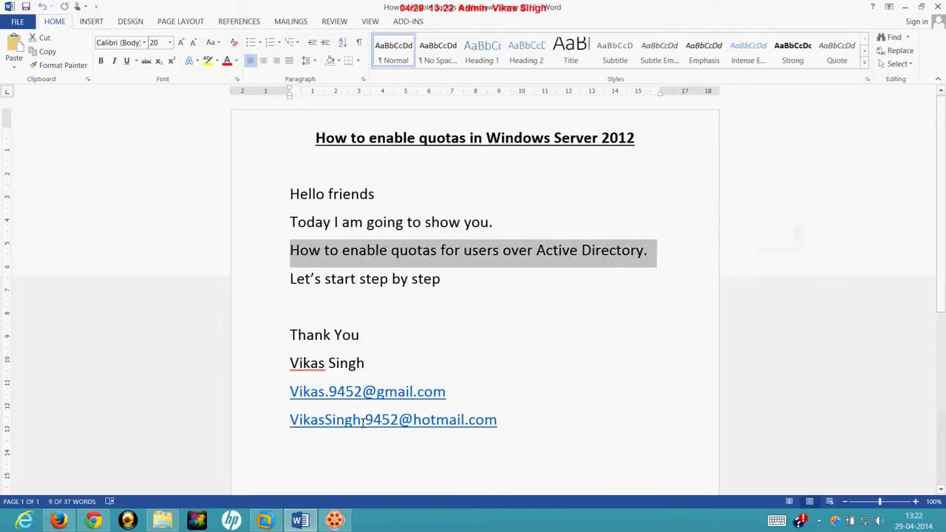
# Switch from Word to the SPA-DC01 virtual machine in VMware Workstation, closing File Server Resource Manager and minimizing Server Manager
pyautogui.click(300, 520)
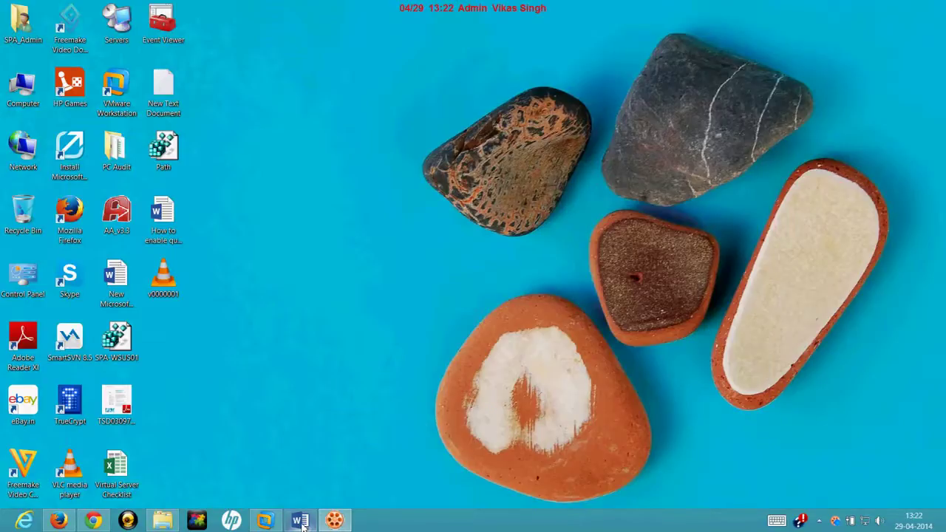
pyautogui.click(264, 521)
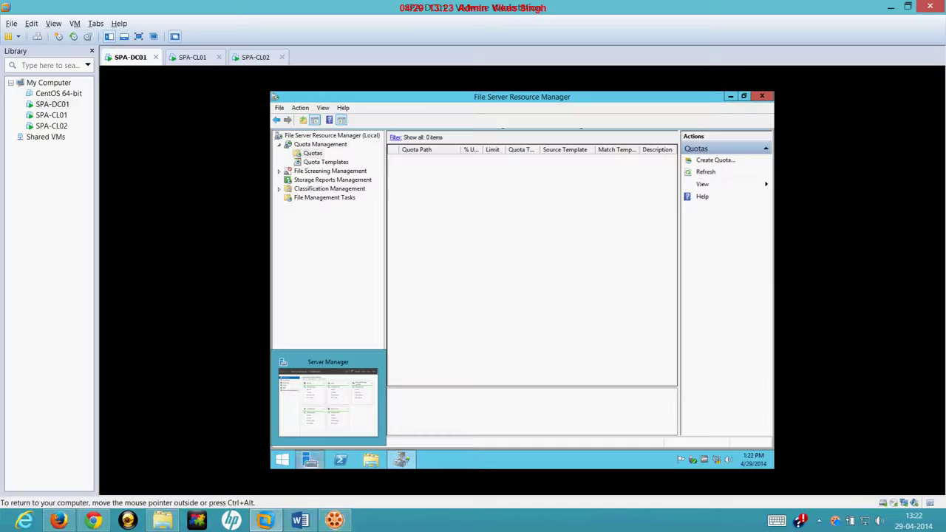
pyautogui.click(761, 96)
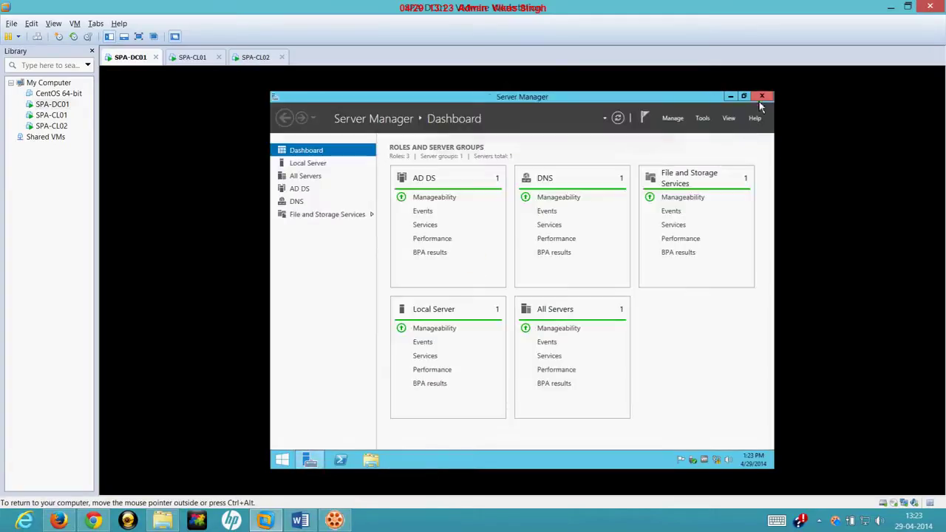
pyautogui.click(734, 100)
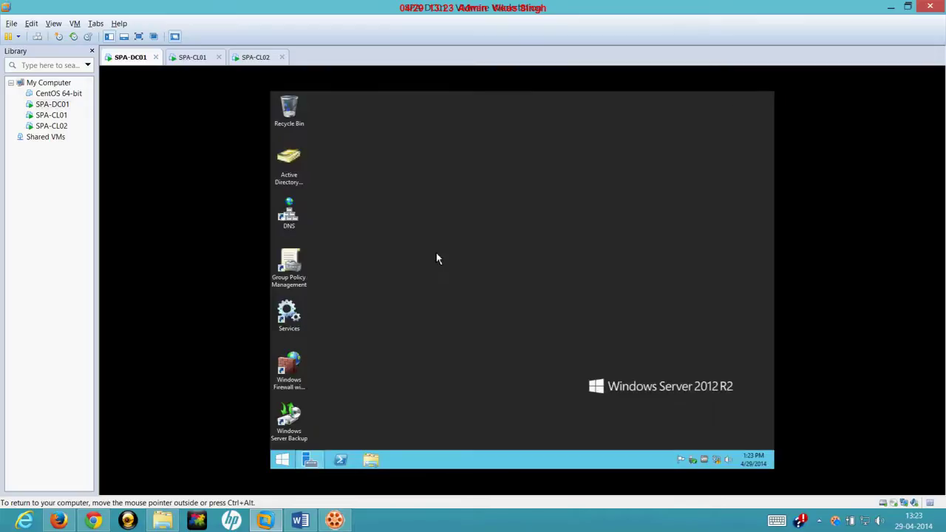
# Browse to the MapNetworkDrive folder inside Shares on the DATA (D:) drive of SPA-DC01
pyautogui.click(371, 460)
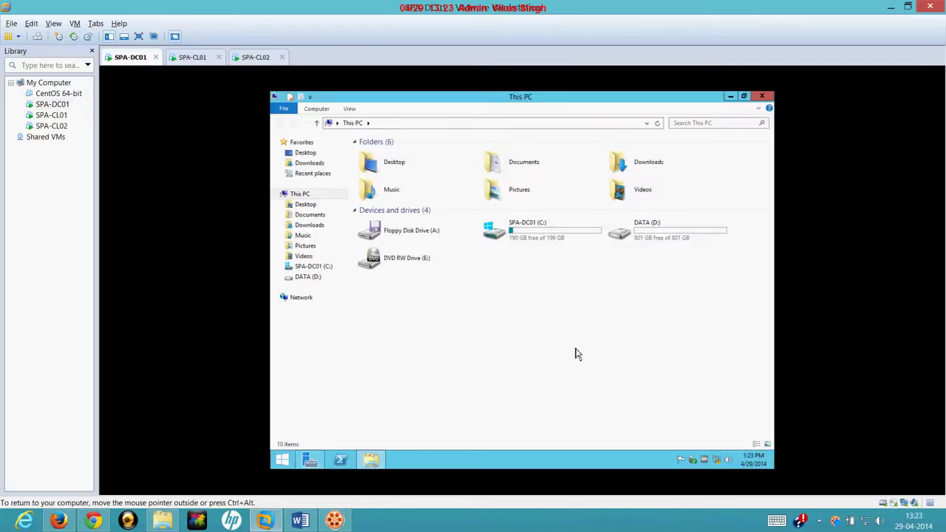
pyautogui.click(645, 240)
pyautogui.doubleClick(647, 240)
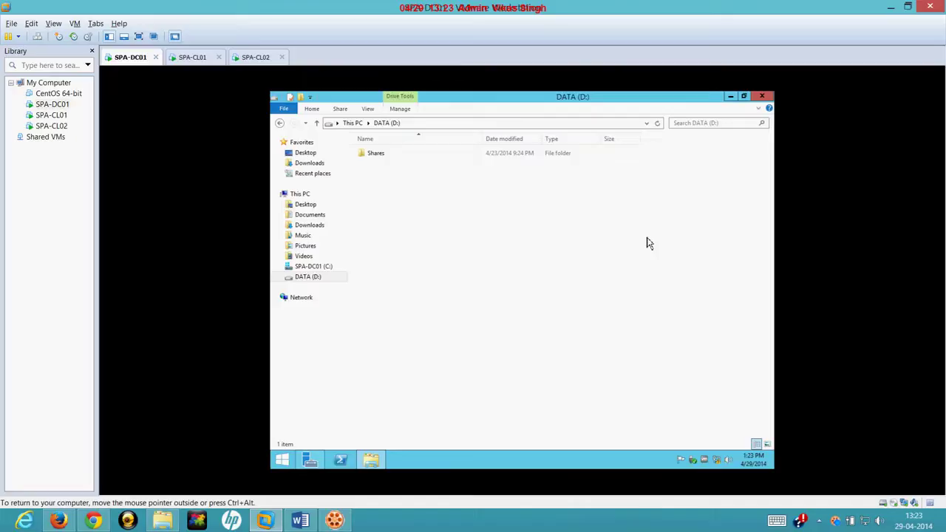
pyautogui.doubleClick(375, 153)
pyautogui.doubleClick(381, 154)
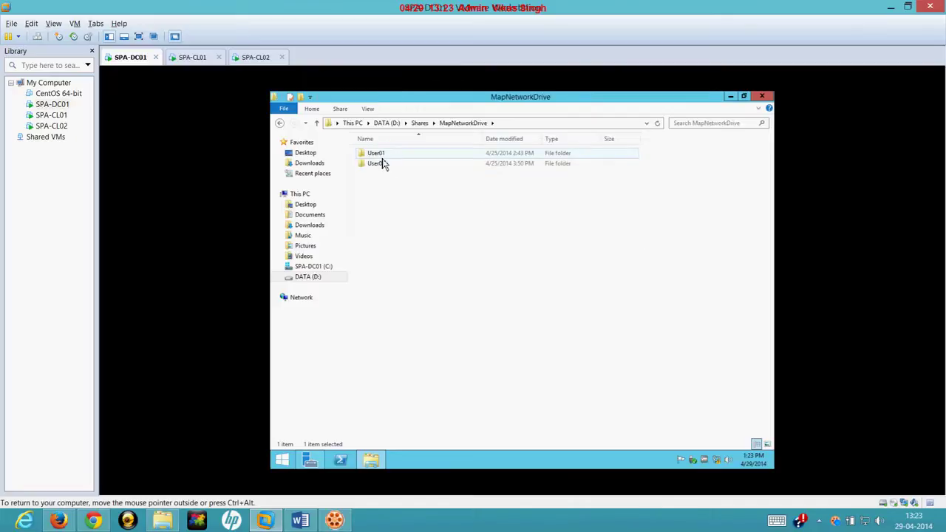
# Check the general properties of the MapNetworkDrive folder that holds the User01 and User02 folders
pyautogui.click(380, 163)
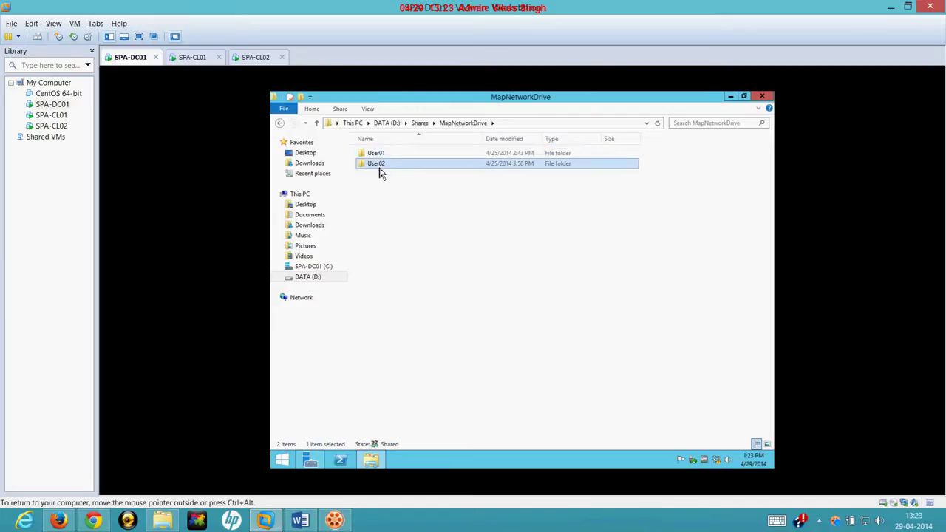
pyautogui.rightClick(392, 202)
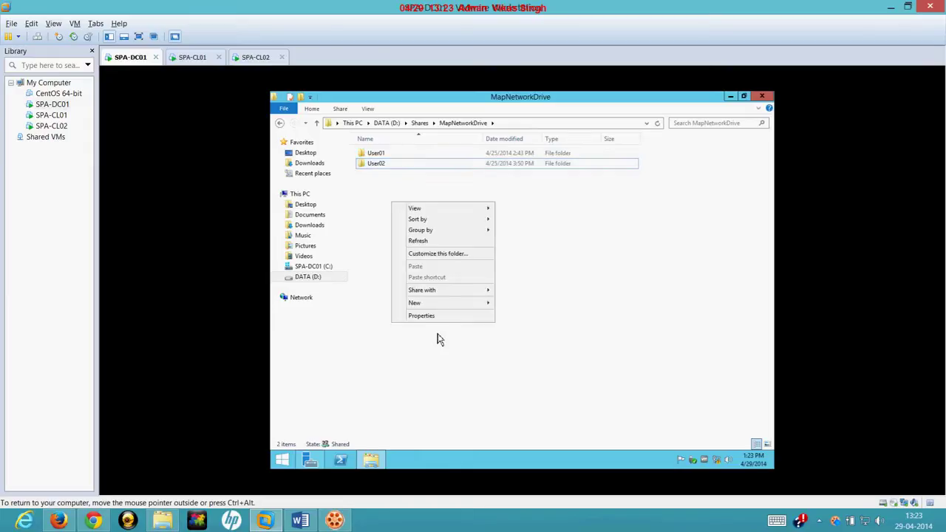
pyautogui.click(449, 320)
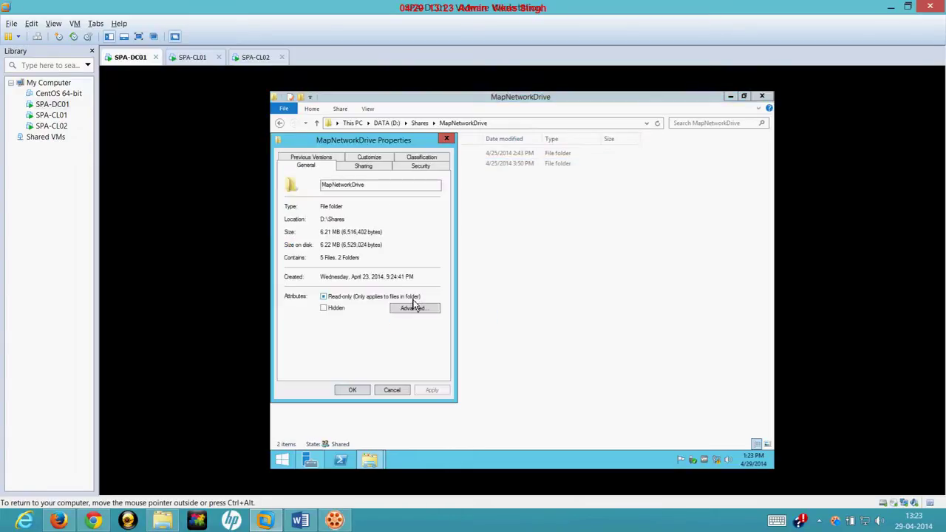
pyautogui.click(447, 140)
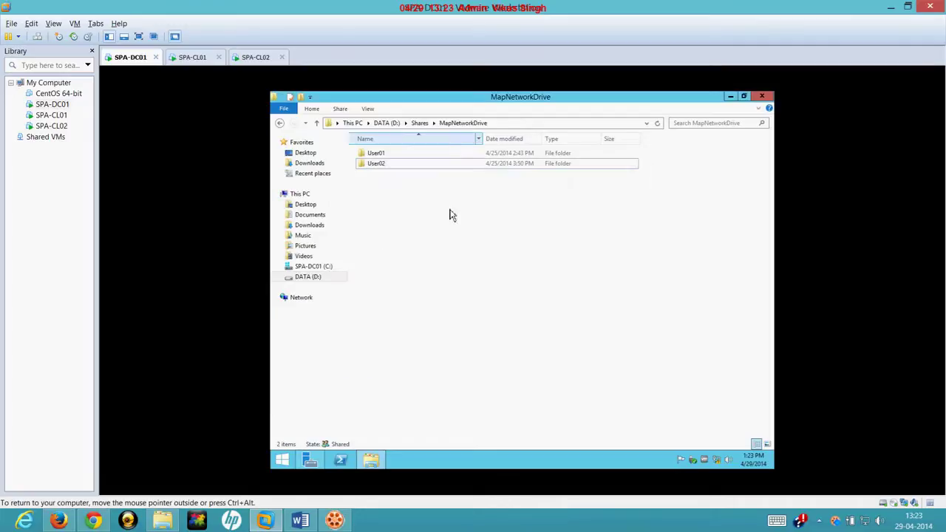
# Display the properties of the DATA (D:) drive to check its used space and capacity
pyautogui.click(304, 195)
pyautogui.rightClick(644, 233)
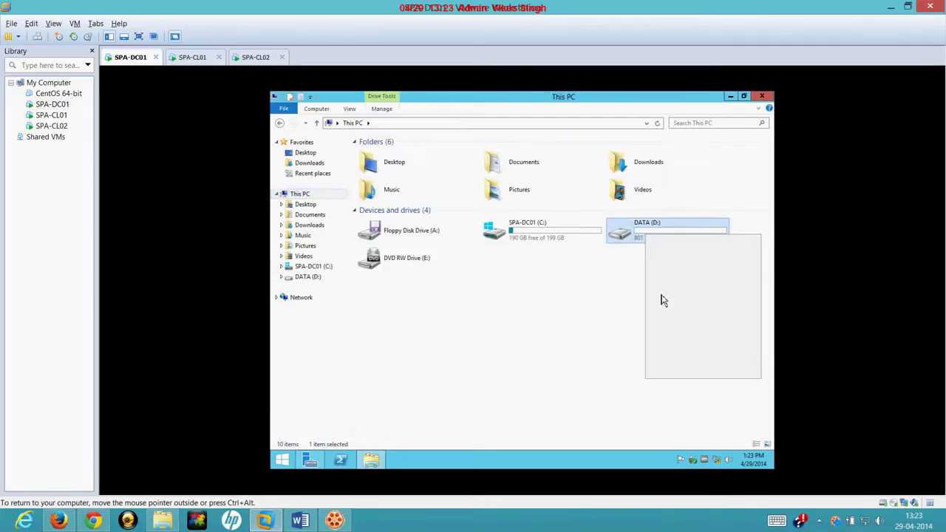
pyautogui.click(675, 373)
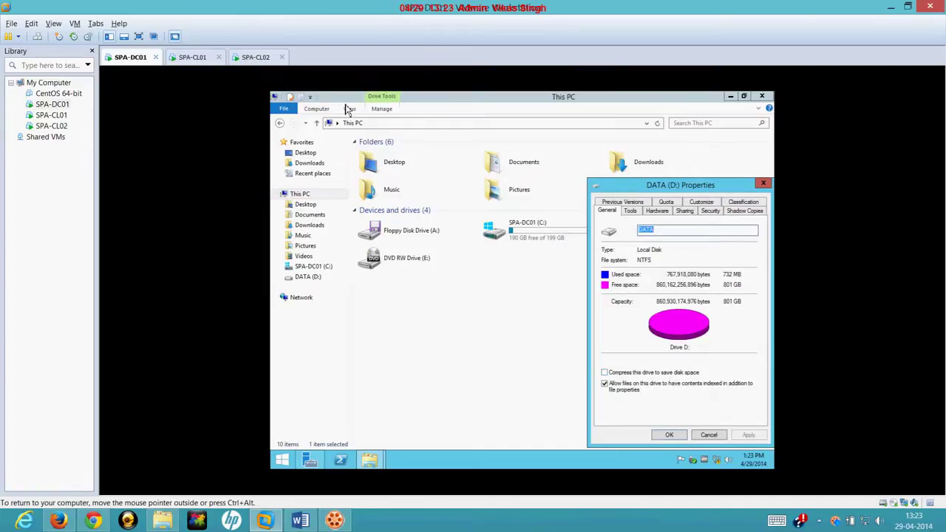
# On the SPA-CL01 client, check the capacity of the mapped User01 network drive in its properties
pyautogui.click(191, 57)
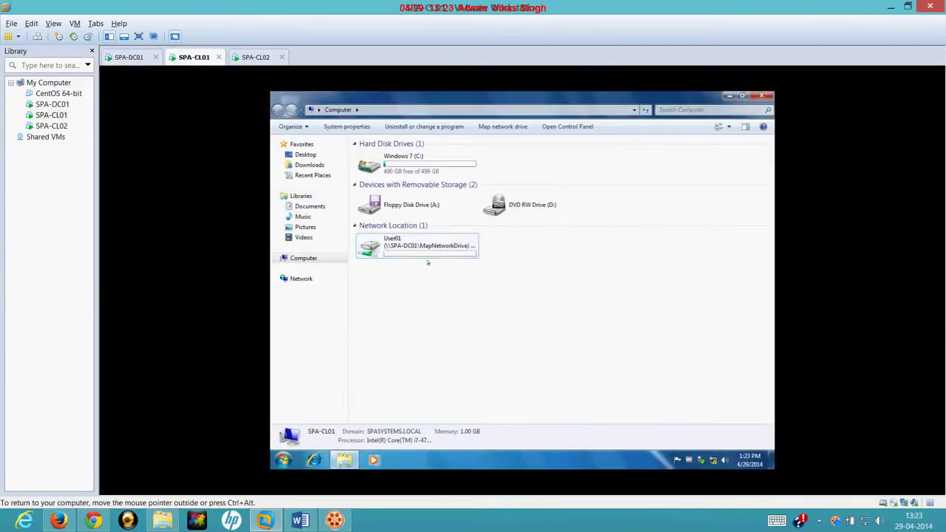
pyautogui.rightClick(391, 246)
pyautogui.click(445, 357)
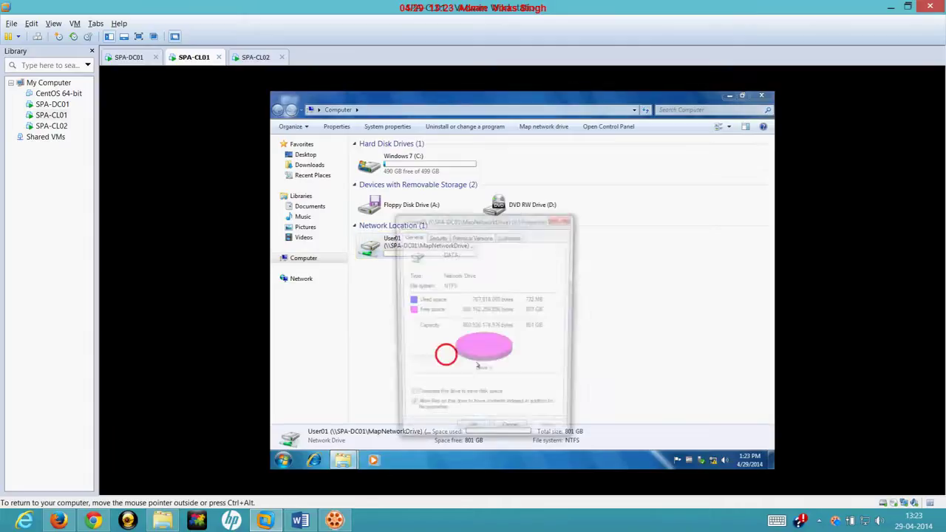
# On the SPA-CL02 client, check the capacity of the mapped User02 network drive in its properties
pyautogui.click(257, 58)
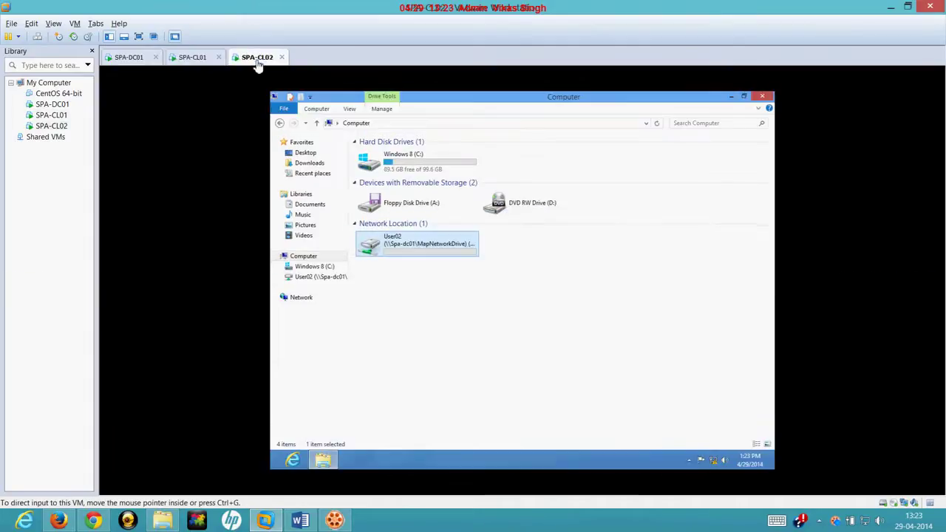
pyautogui.rightClick(411, 245)
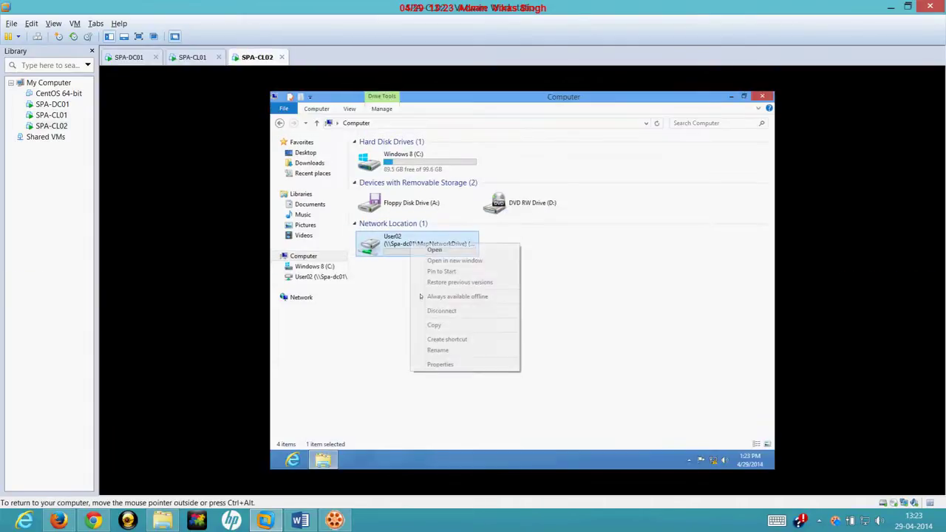
pyautogui.click(444, 364)
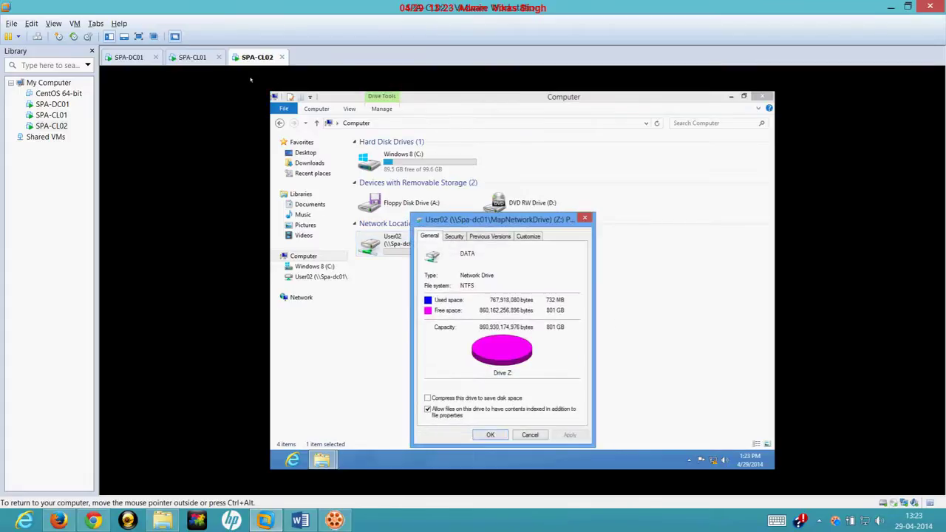
# Return to SPA-DC01 by way of SPA-CL01 and close the DATA (D:) properties and the file browser window
pyautogui.click(198, 59)
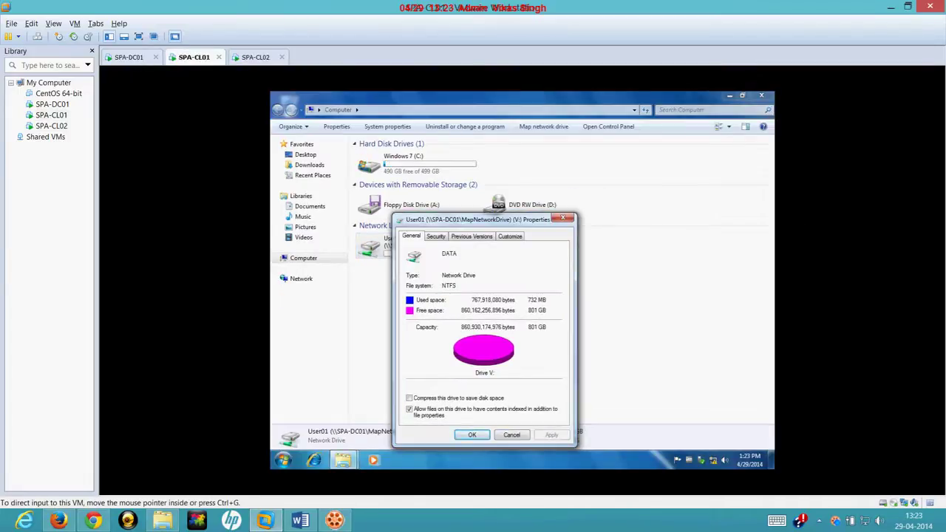
pyautogui.click(130, 59)
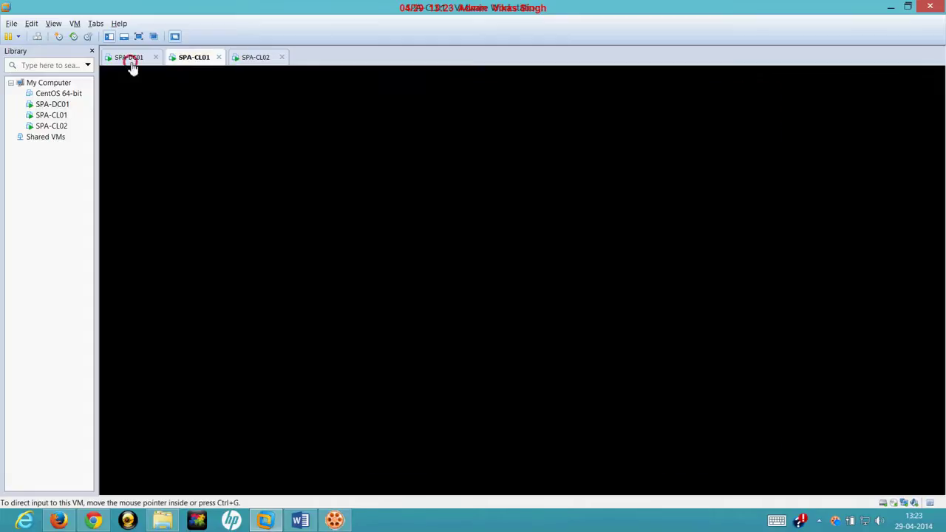
pyautogui.click(762, 183)
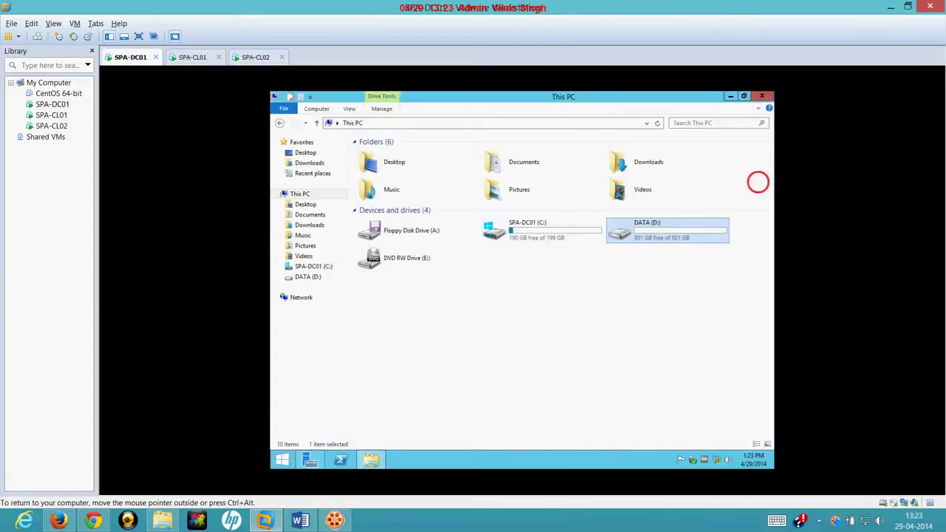
pyautogui.click(760, 96)
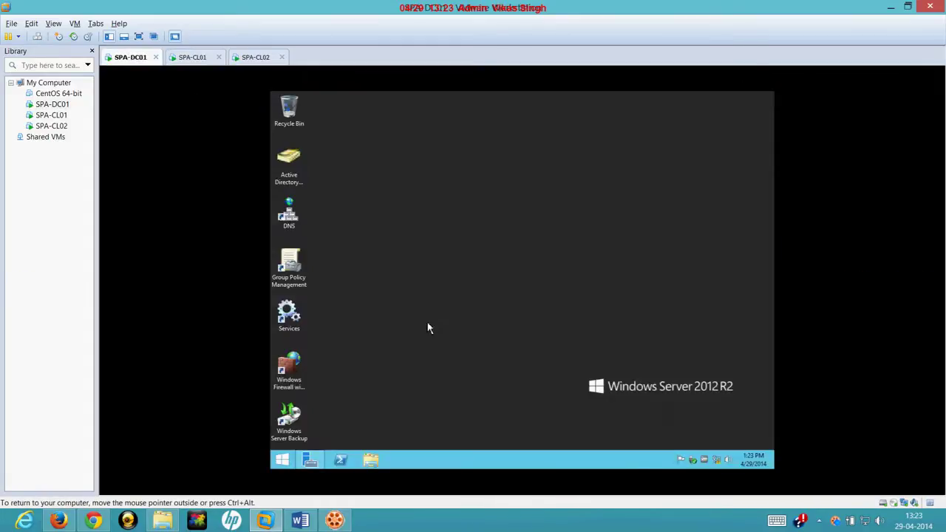
# Switch to the Word document and highlight the line "Let's start step by step"
pyautogui.click(295, 523)
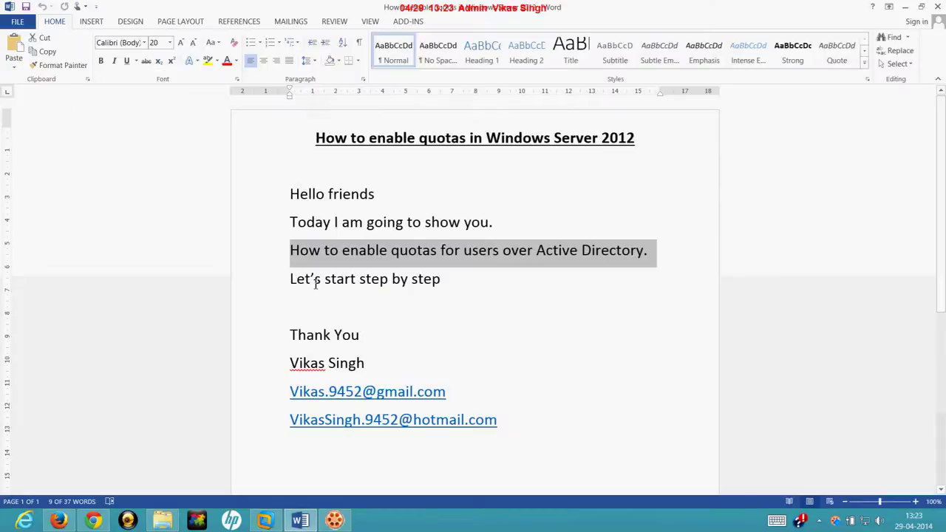
pyautogui.click(296, 279)
pyautogui.moveTo(282, 278); pyautogui.dragTo(444, 292)
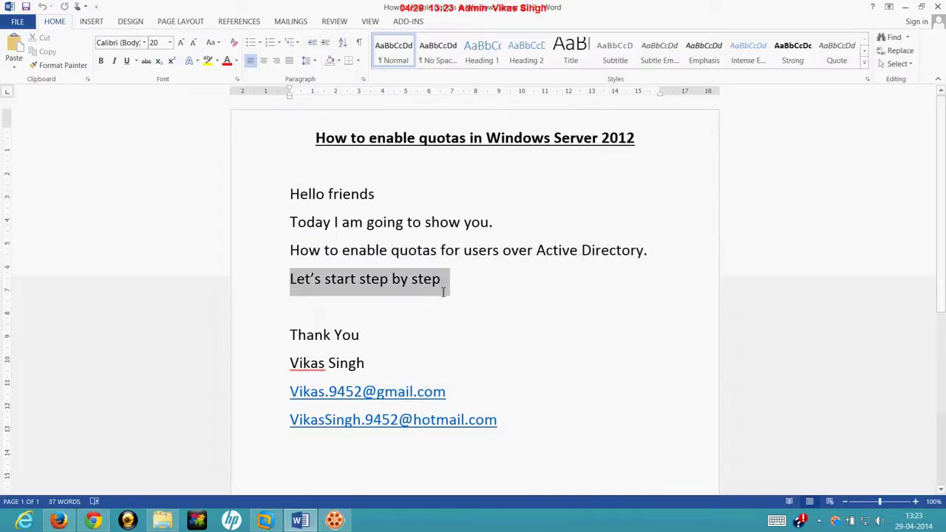
# Return to SPA-DC01, open File Server Resource Manager from Server Manager, and show the Quotas list under Quota Management
pyautogui.click(305, 523)
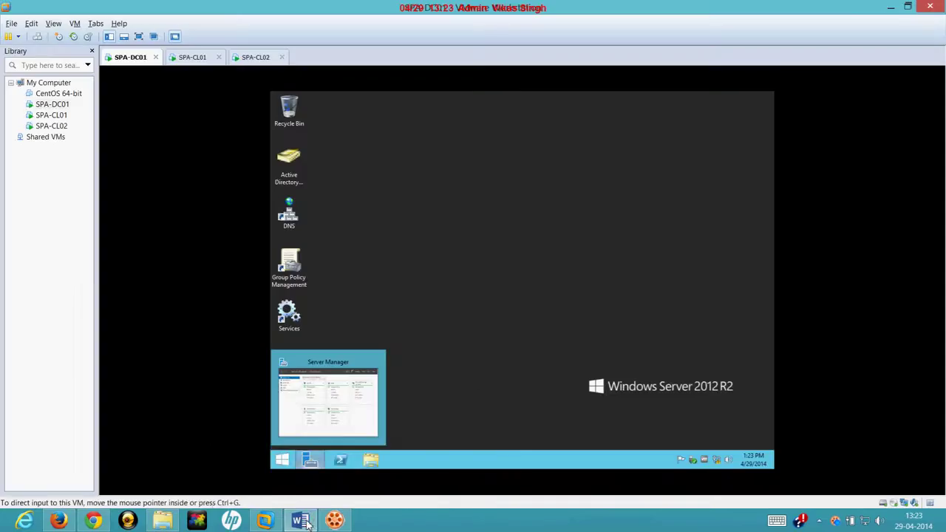
pyautogui.click(309, 459)
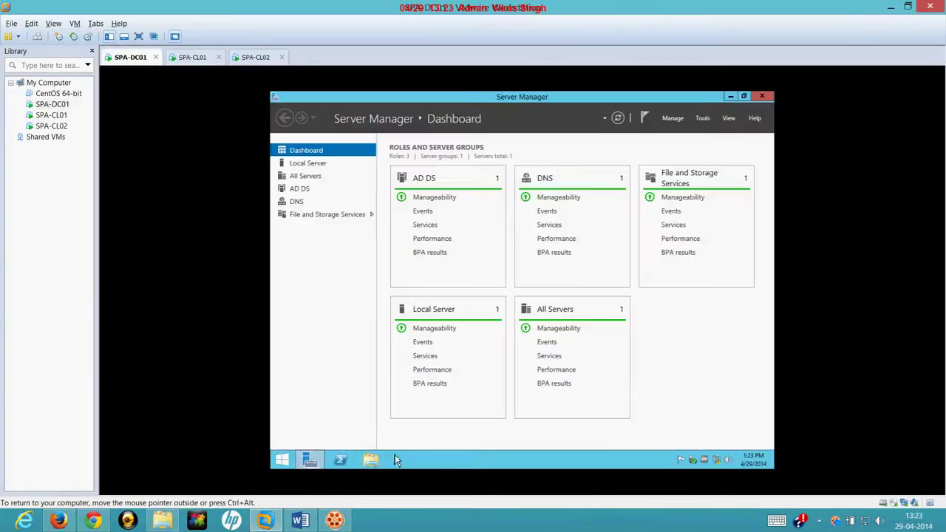
pyautogui.click(704, 119)
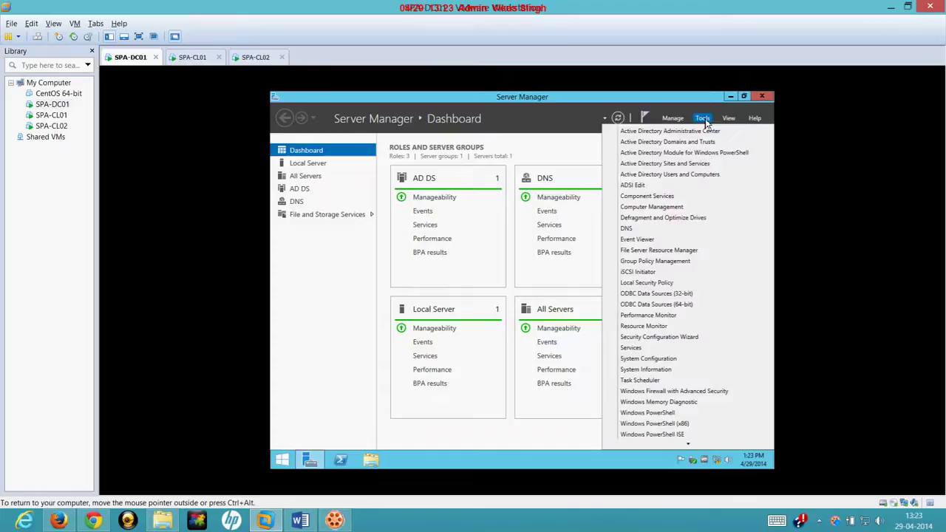
pyautogui.click(680, 253)
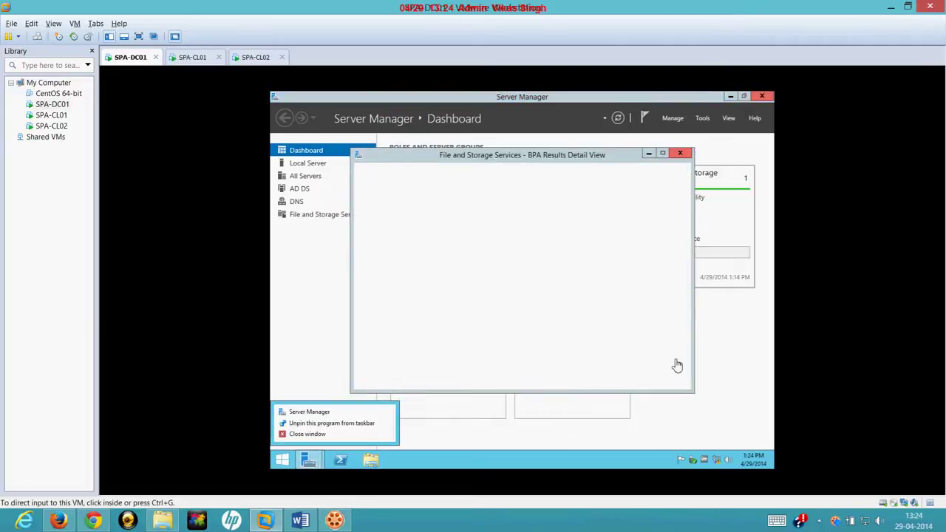
pyautogui.click(676, 365)
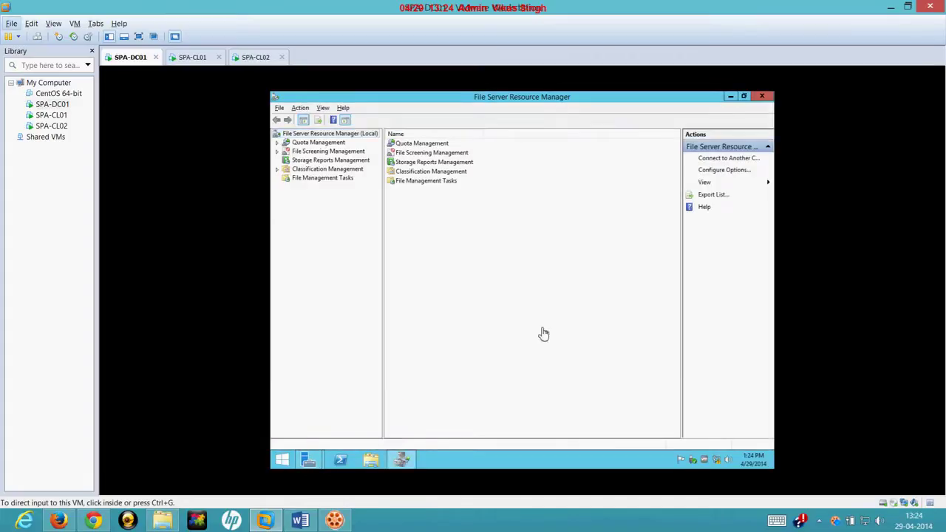
pyautogui.click(278, 143)
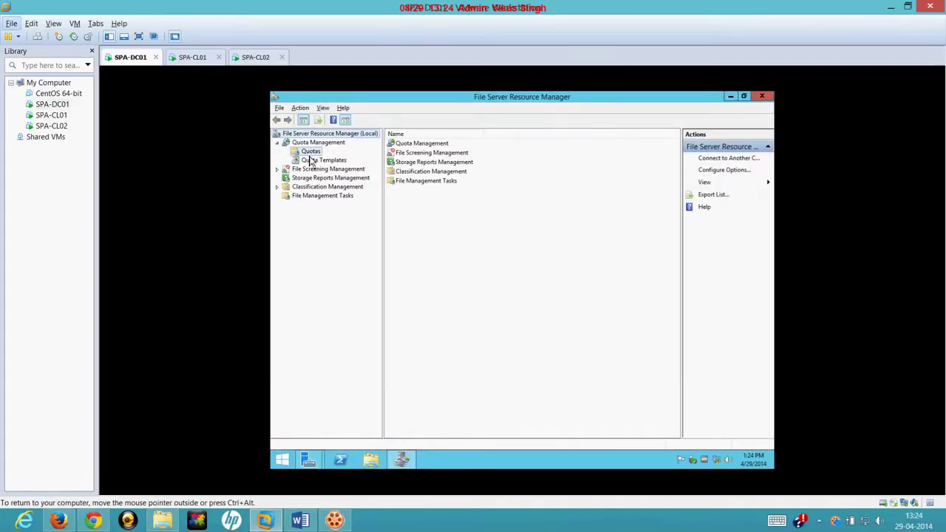
pyautogui.click(311, 155)
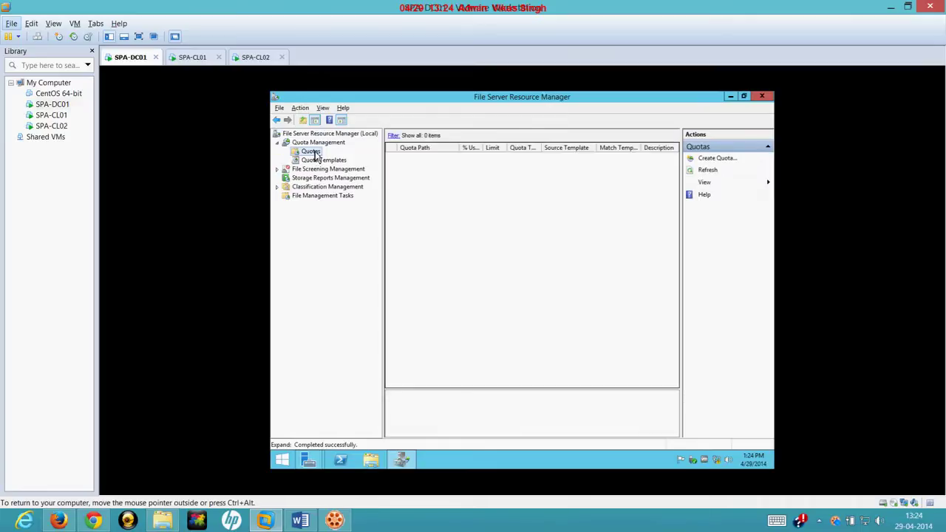
pyautogui.rightClick(315, 154)
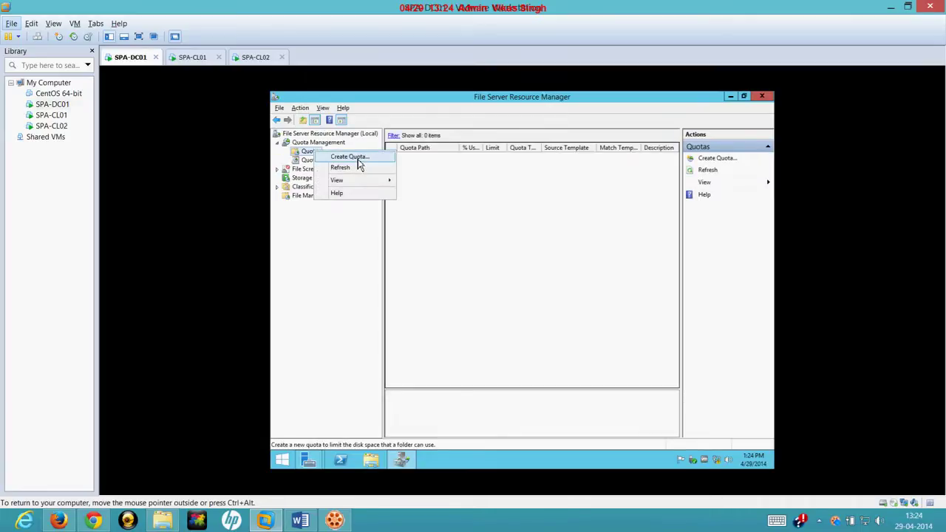
pyautogui.click(358, 158)
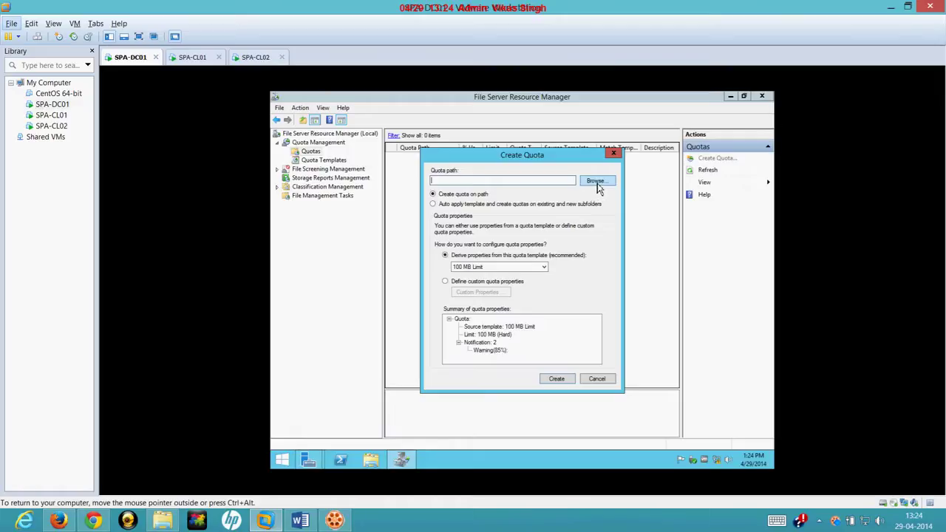
pyautogui.click(606, 380)
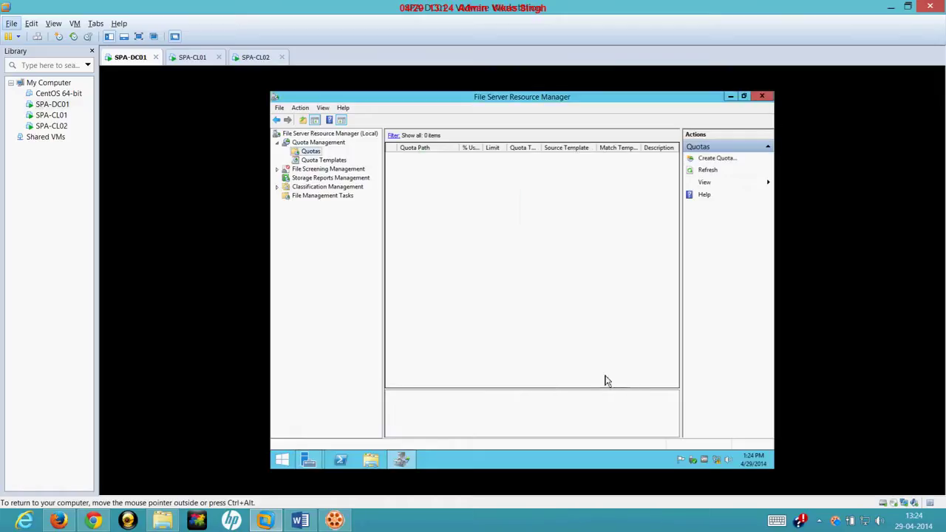
# Show the quota templates and look at the 100 MB Limit and 1GB Limit entries
pyautogui.click(329, 161)
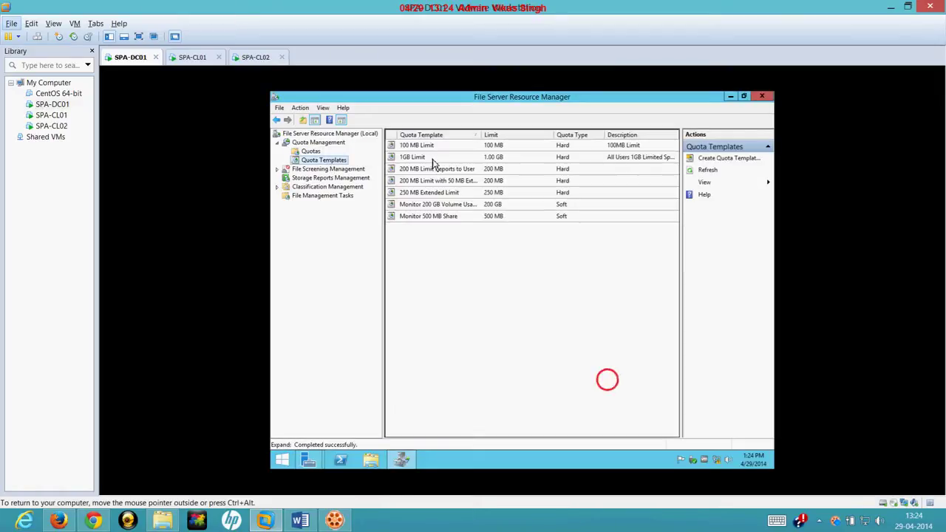
pyautogui.click(446, 148)
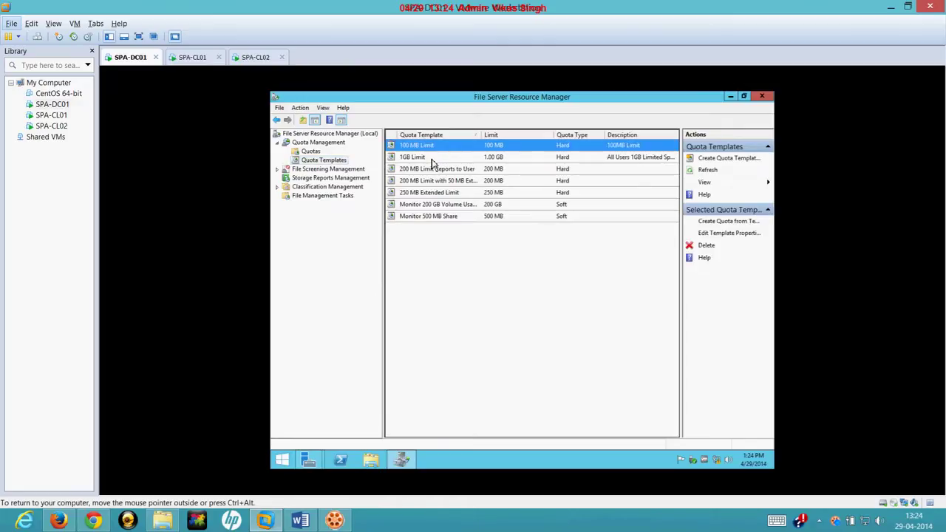
pyautogui.click(433, 159)
# Start a new quota and set its path to D:\Shares\MapNetworkDrive\User01
pyautogui.click(309, 153)
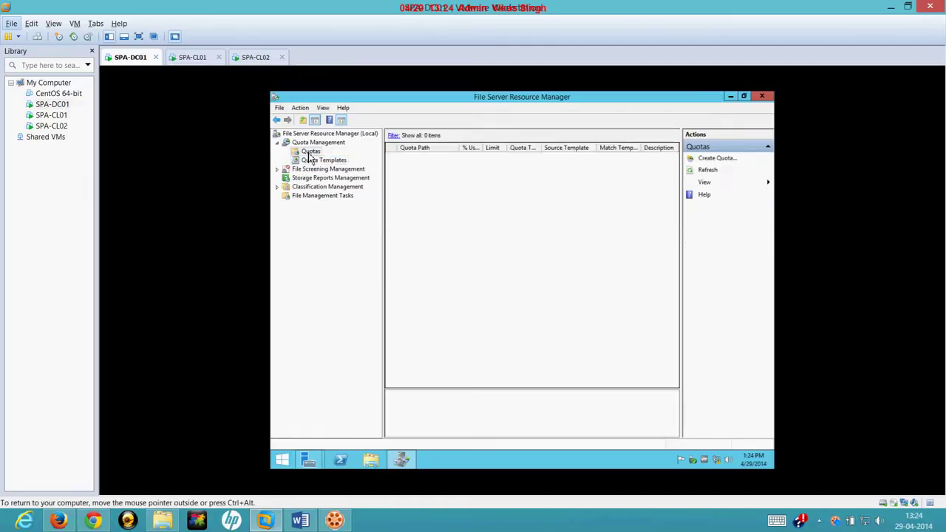
pyautogui.rightClick(308, 155)
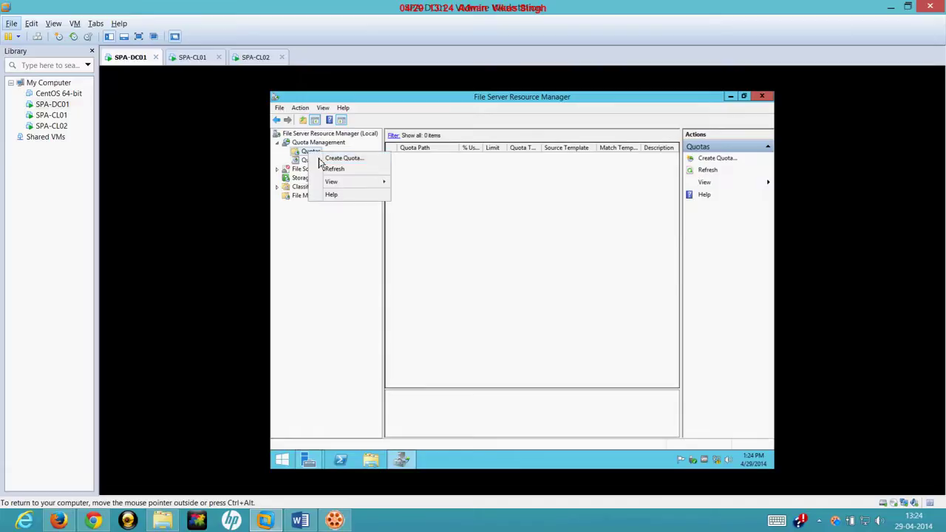
pyautogui.click(364, 161)
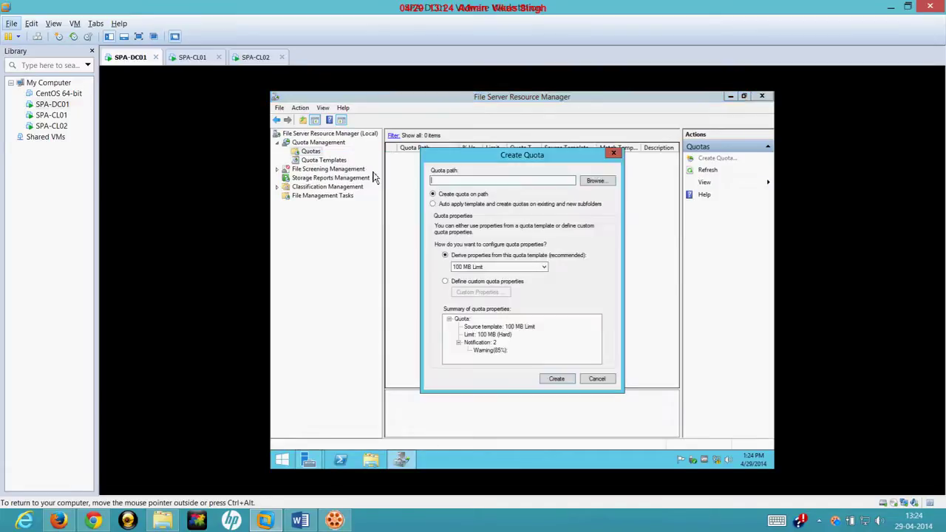
pyautogui.click(595, 182)
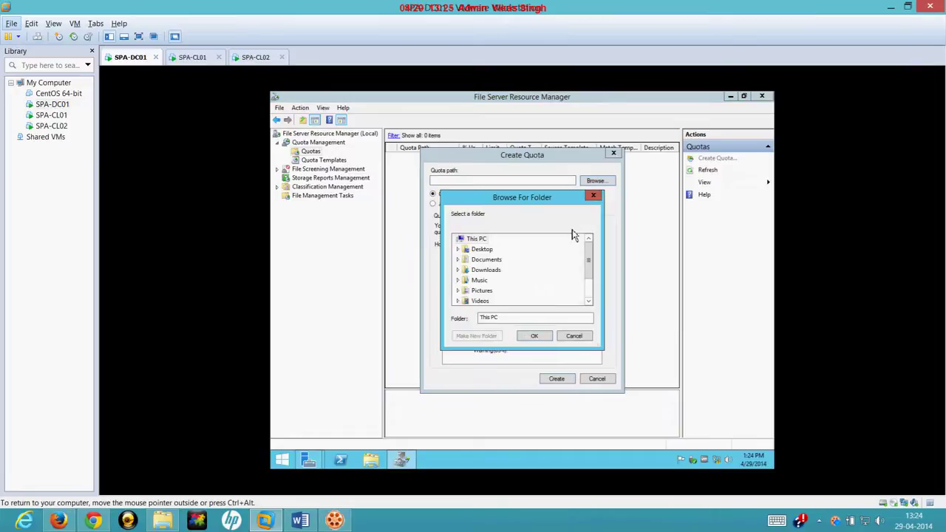
pyautogui.scroll(-1, 591, 284)
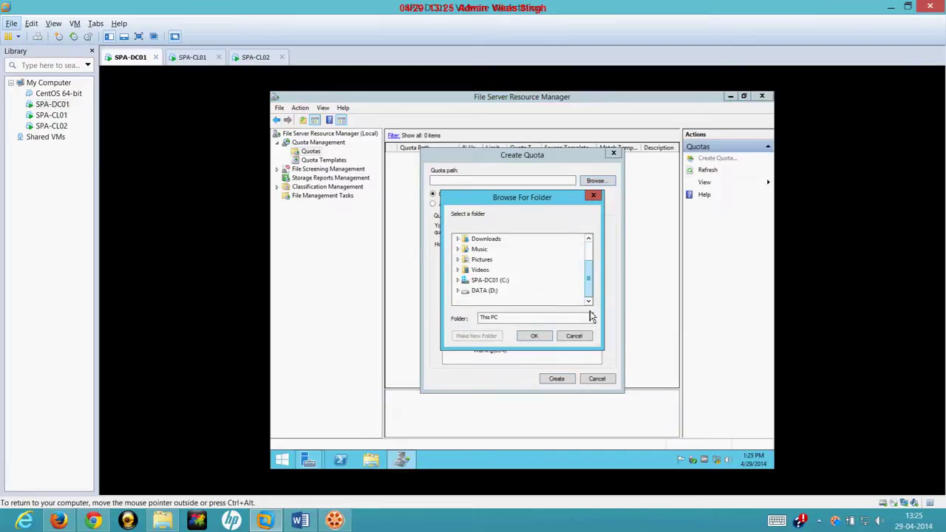
pyautogui.click(482, 291)
pyautogui.scroll(-2, 554, 288)
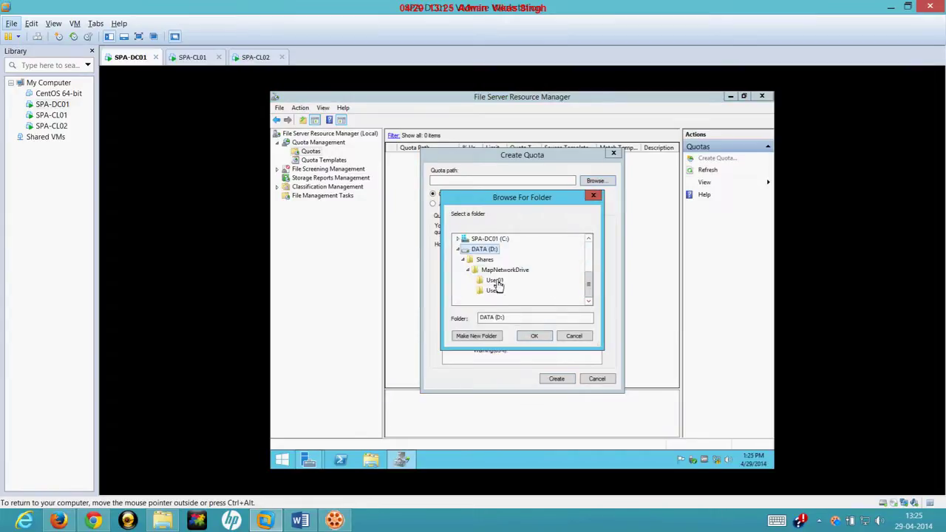
pyautogui.click(495, 280)
pyautogui.click(534, 336)
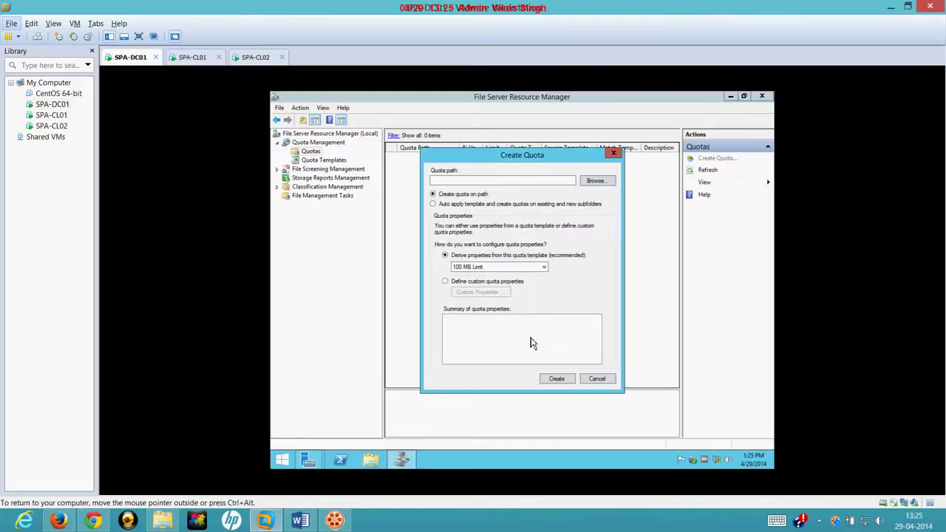
# Derive the User01 quota's properties from the 100 MB Limit template and create the quota
pyautogui.click(497, 268)
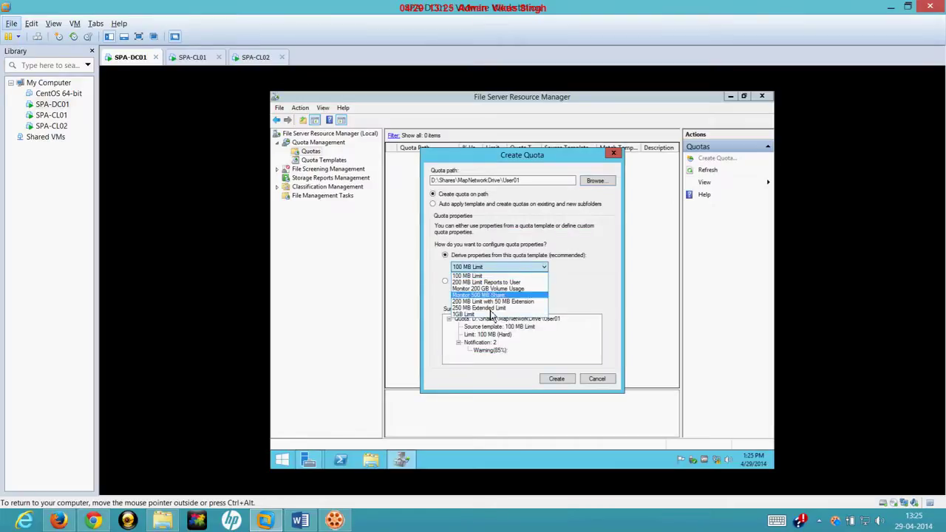
pyautogui.click(490, 276)
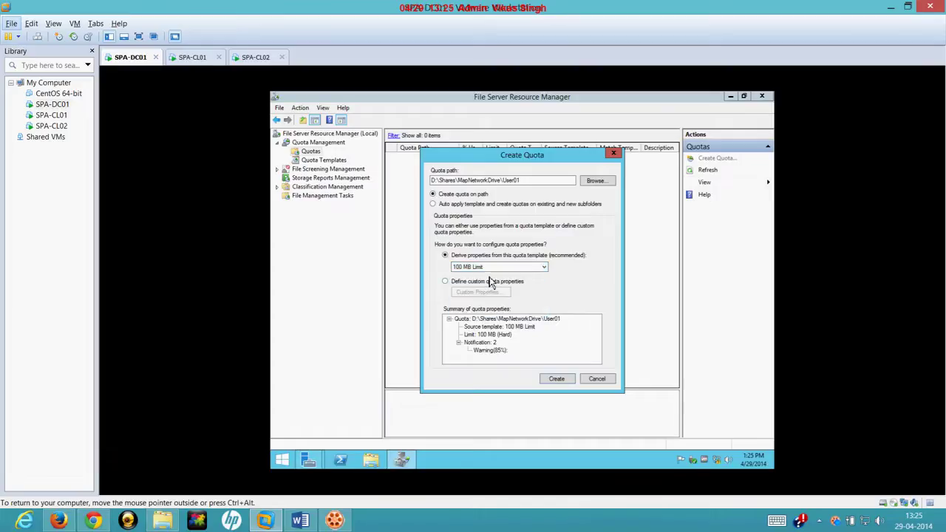
pyautogui.click(555, 379)
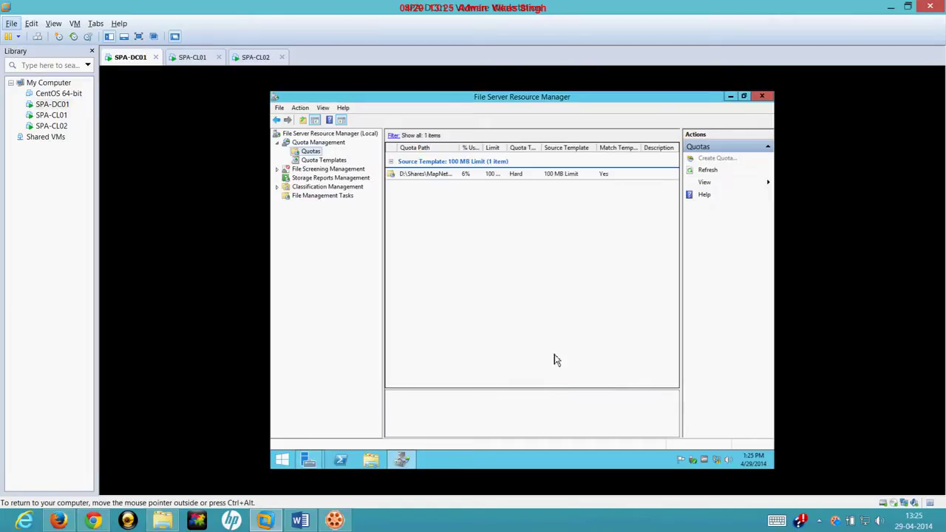
# Start another quota and set its path to D:\Shares\MapNetworkDrive\User02
pyautogui.rightClick(441, 210)
pyautogui.click(472, 210)
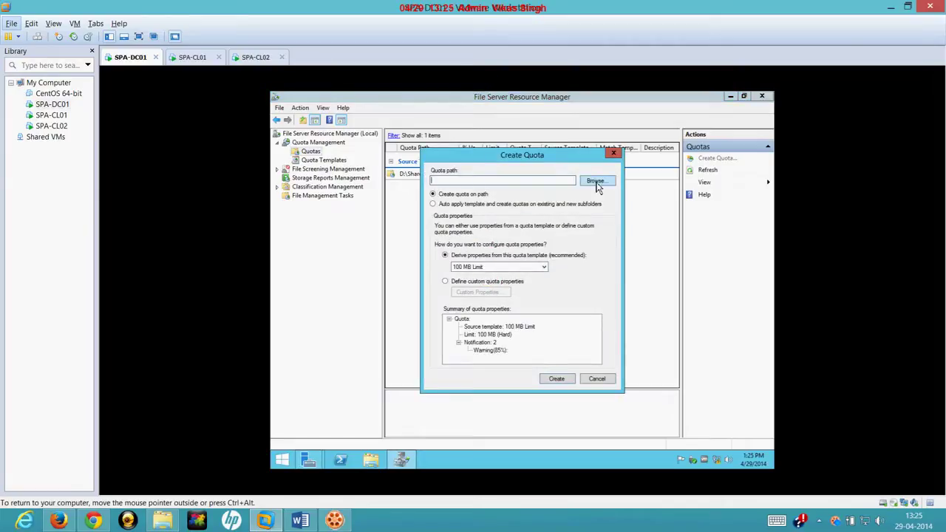
pyautogui.click(595, 182)
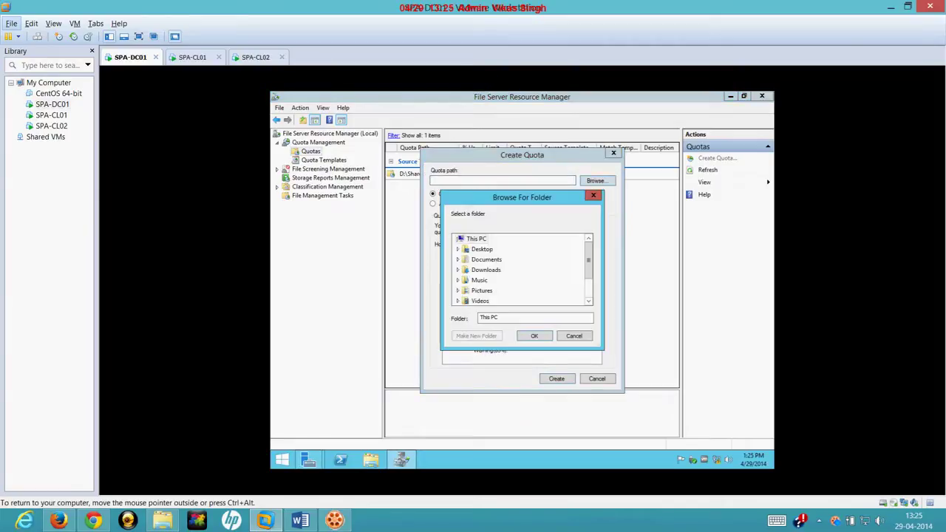
pyautogui.moveTo(593, 260); pyautogui.dragTo(591, 290)
pyautogui.click(481, 293)
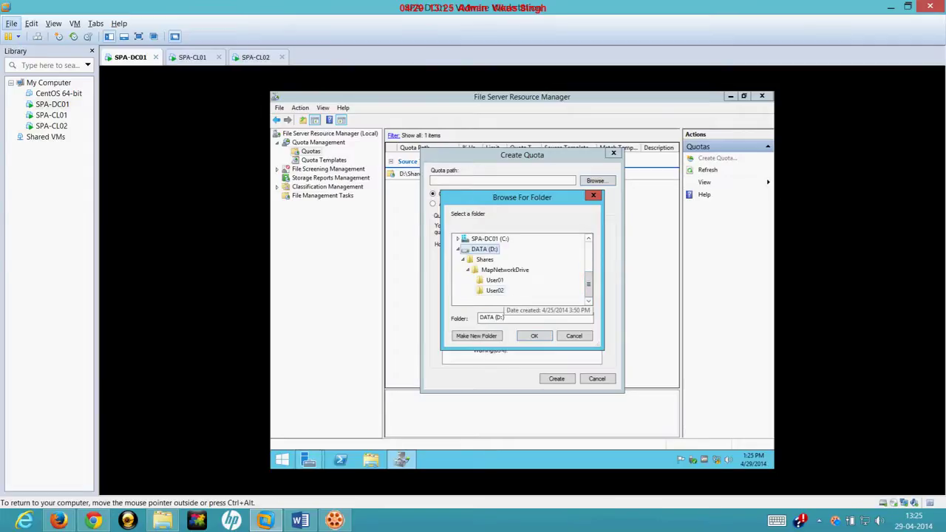
pyautogui.click(493, 293)
pyautogui.click(534, 336)
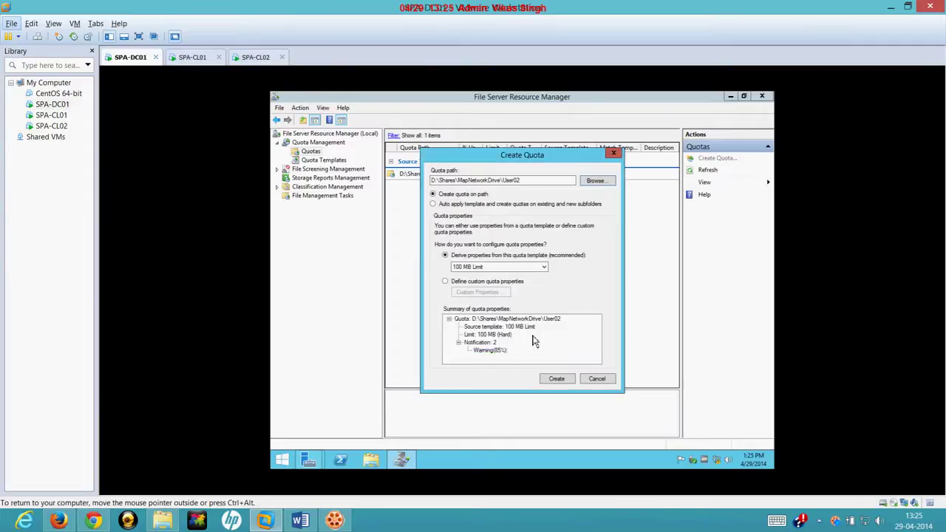
# Create the User02 quota from the 1GB Limit template and refresh the quota list
pyautogui.click(541, 268)
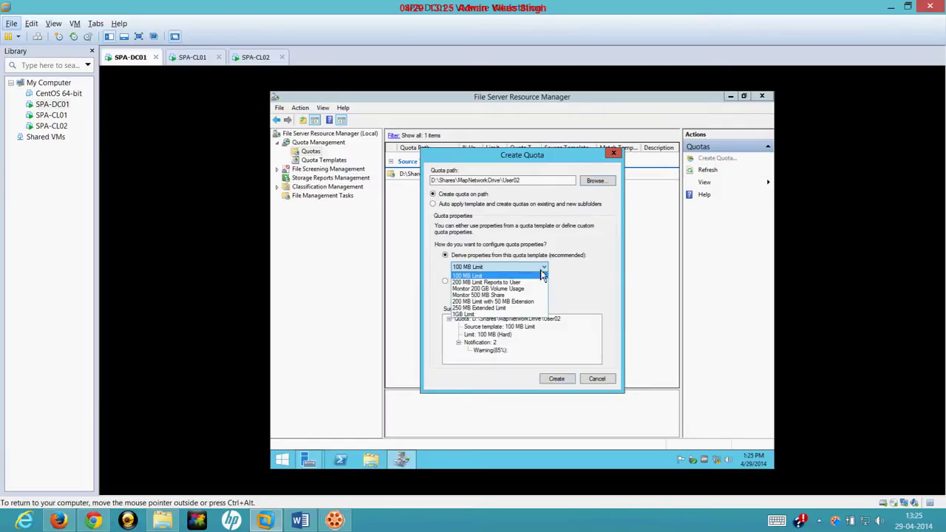
pyautogui.click(495, 316)
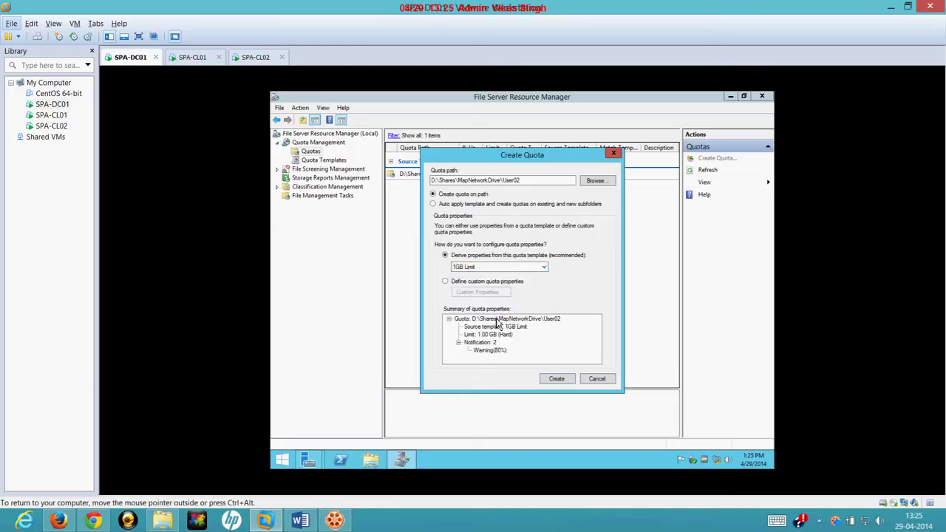
pyautogui.click(557, 380)
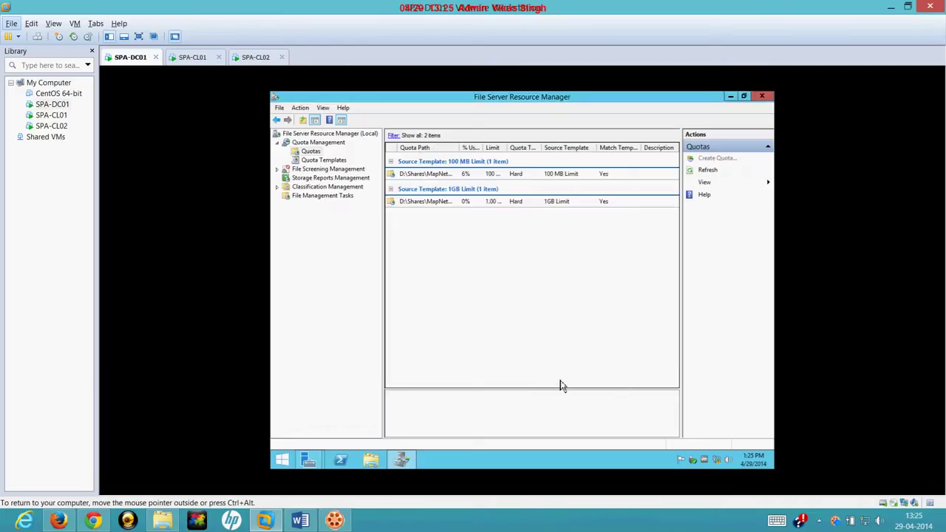
pyautogui.click(517, 279)
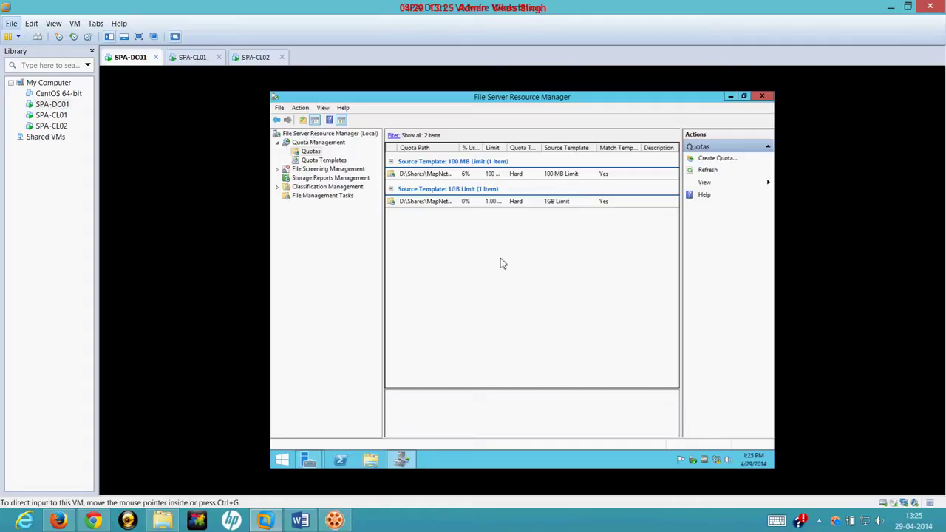
pyautogui.rightClick(536, 271)
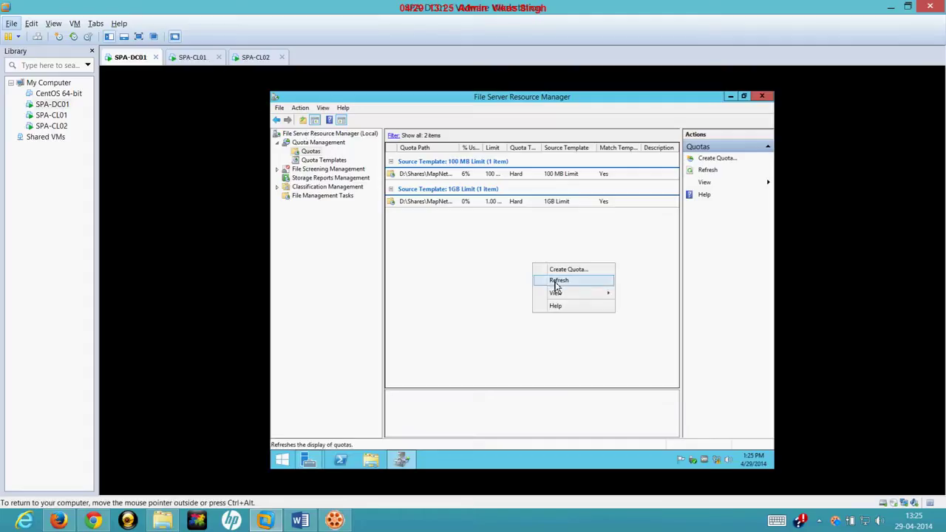
pyautogui.click(552, 280)
# Switch to the SPA-CL01 client and refresh its Computer window to update the mapped User01 drive
pyautogui.click(192, 56)
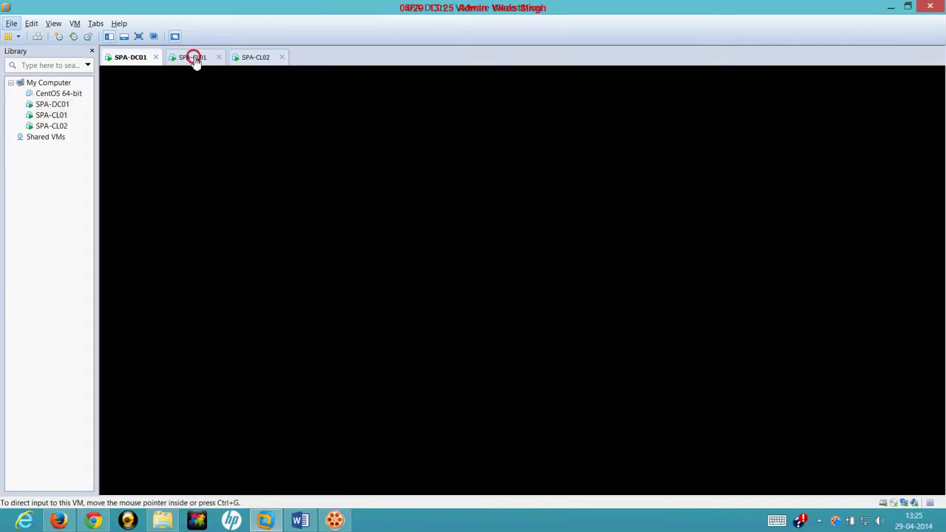
pyautogui.click(566, 218)
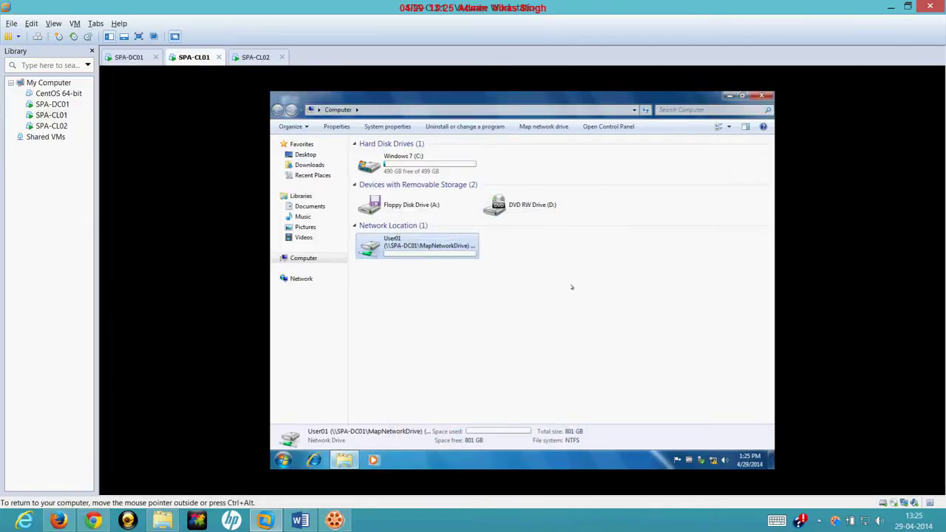
pyautogui.rightClick(564, 349)
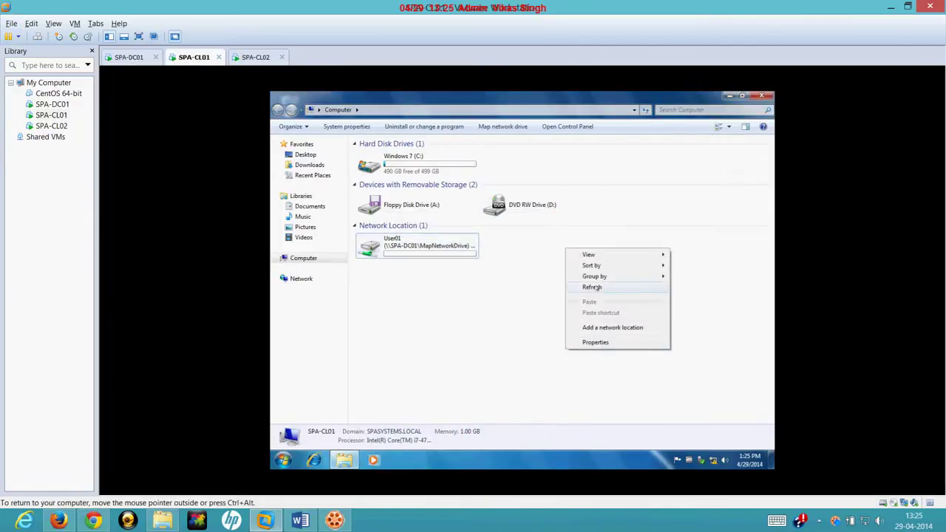
pyautogui.click(593, 286)
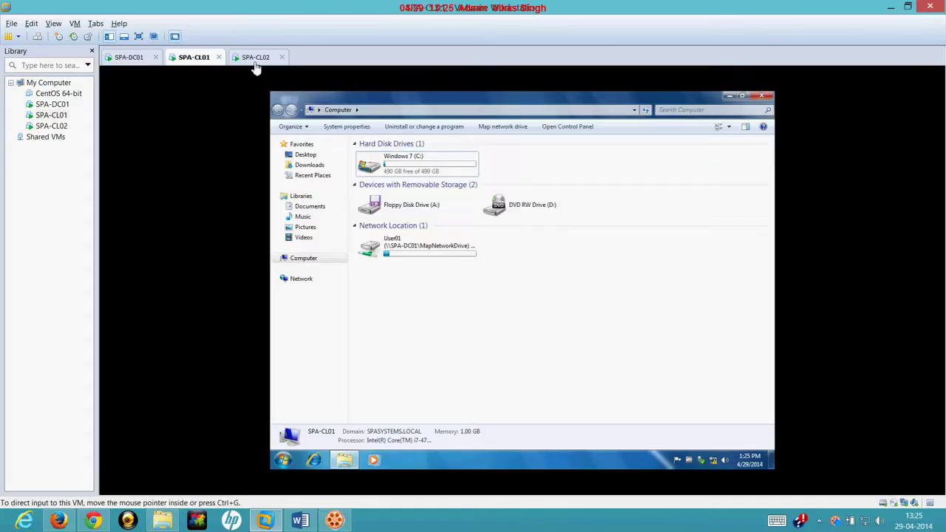
# Switch to the SPA-CL02 client, refresh its Computer window and check the User02 network drive's capacity in its properties
pyautogui.click(255, 58)
pyautogui.click(584, 217)
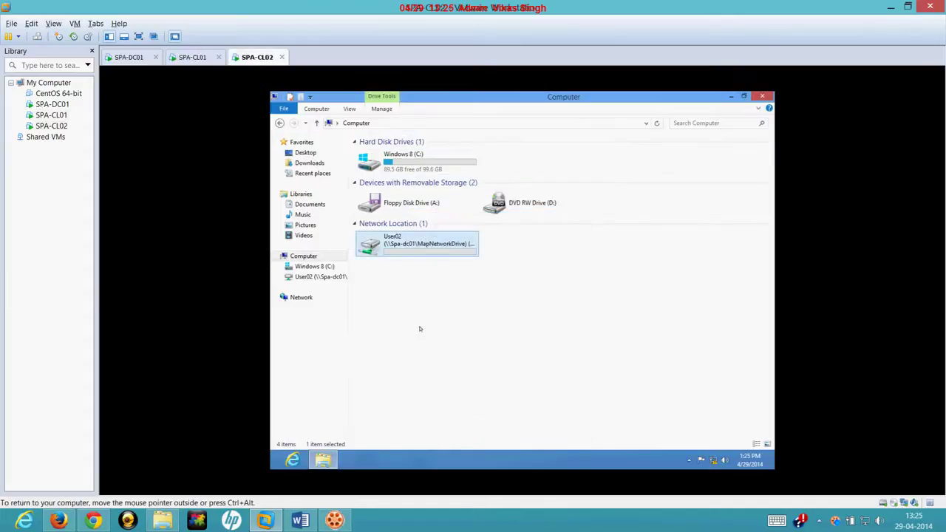
pyautogui.rightClick(425, 320)
pyautogui.click(446, 365)
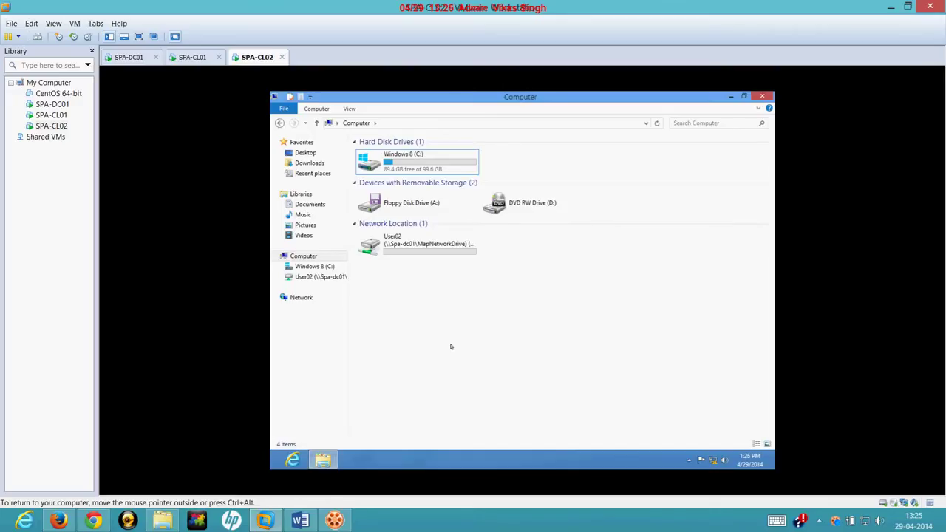
pyautogui.rightClick(411, 250)
pyautogui.click(454, 379)
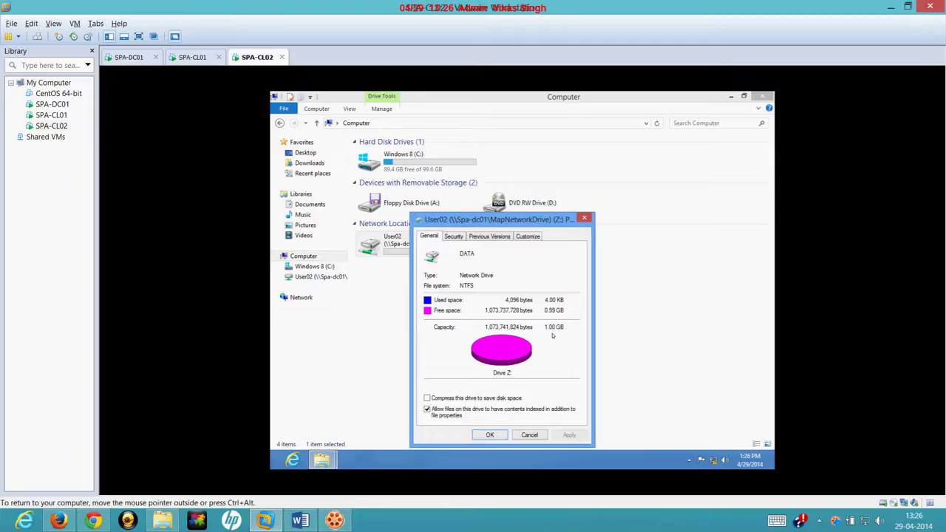
# Return to the SPA-CL01 client and check the User01 network drive's capacity in its properties
pyautogui.click(193, 58)
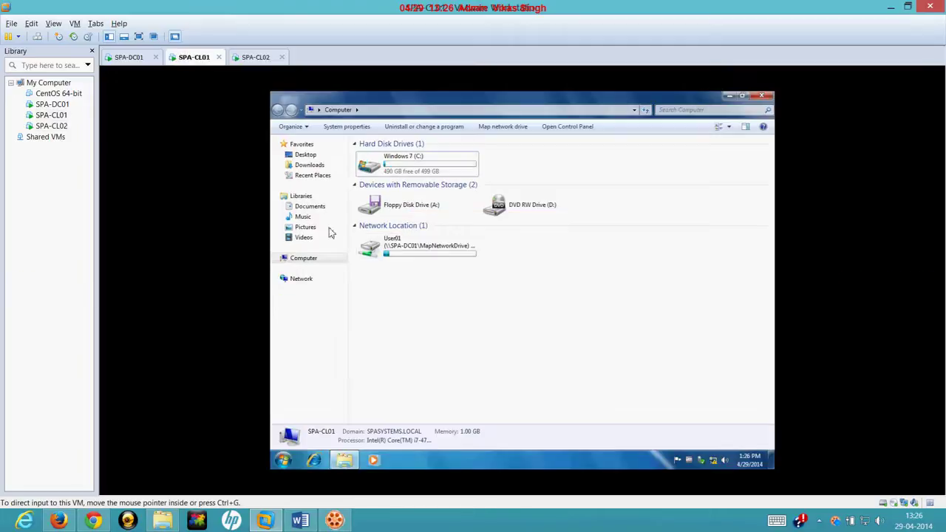
pyautogui.rightClick(410, 238)
pyautogui.click(453, 349)
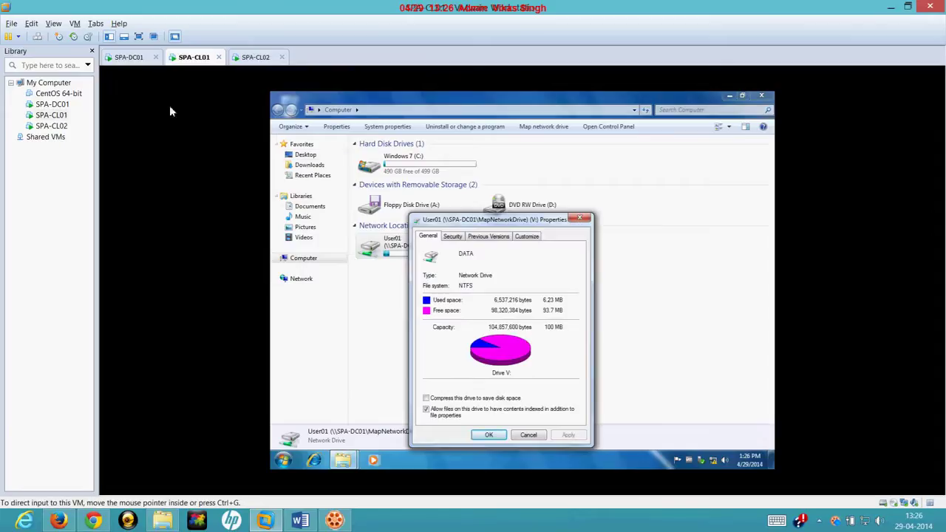
# Return to SPA-DC01 and open the 1GB Limit quota template's properties, dismissing the dialog for updating derived quotas
pyautogui.click(129, 59)
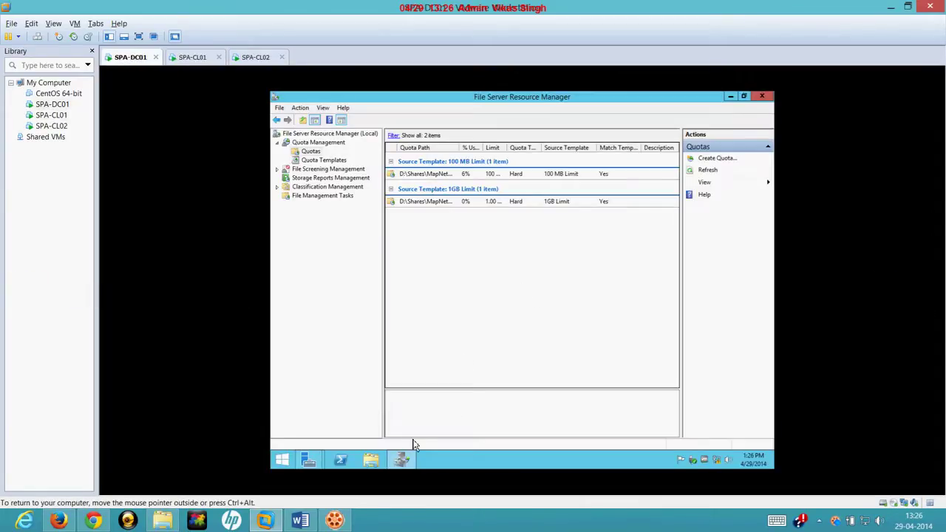
pyautogui.click(323, 159)
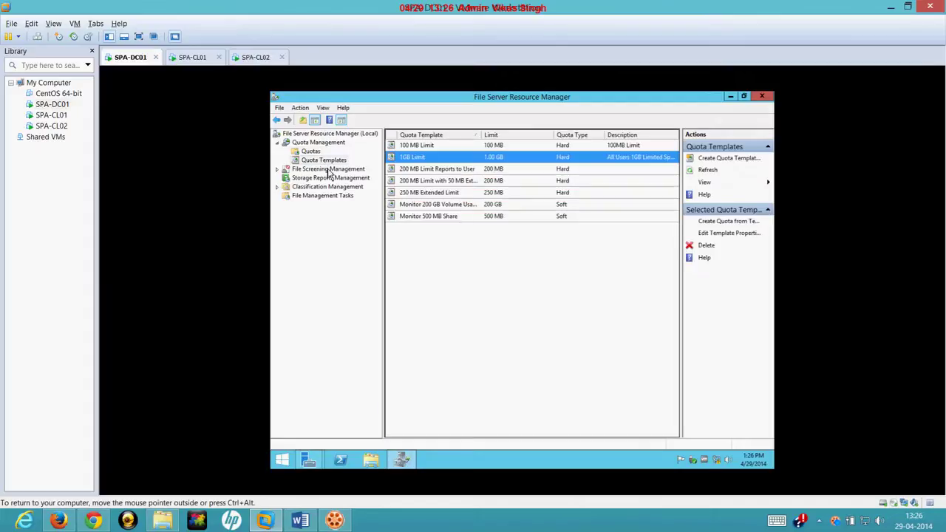
pyautogui.click(420, 146)
pyautogui.click(422, 157)
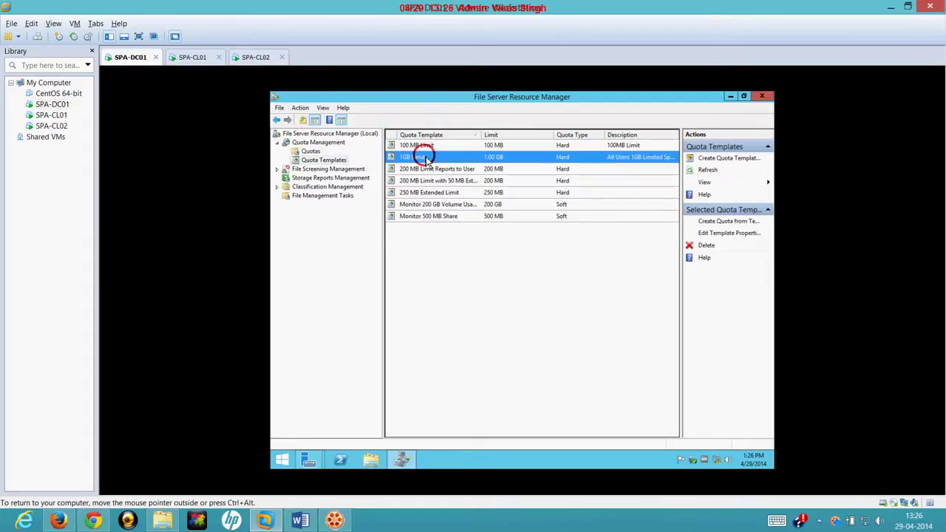
pyautogui.doubleClick(426, 161)
pyautogui.press('Return')
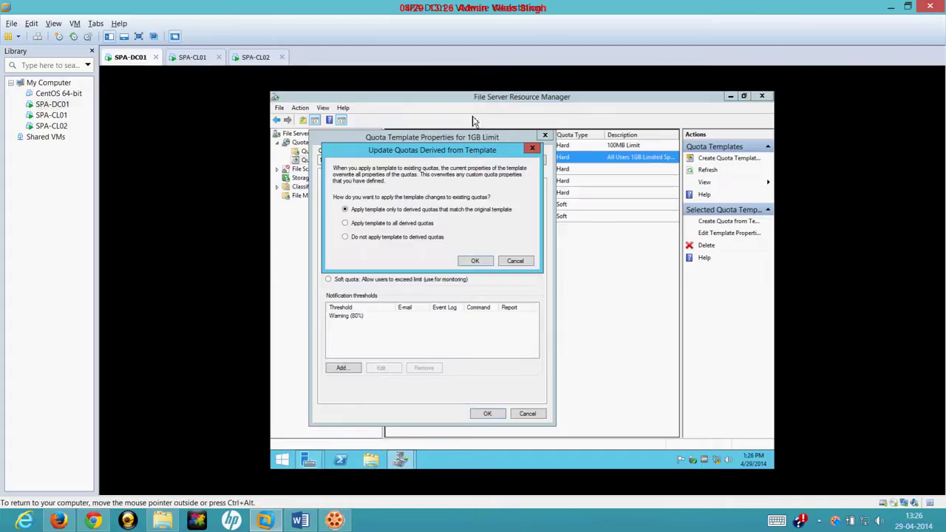
pyautogui.click(532, 151)
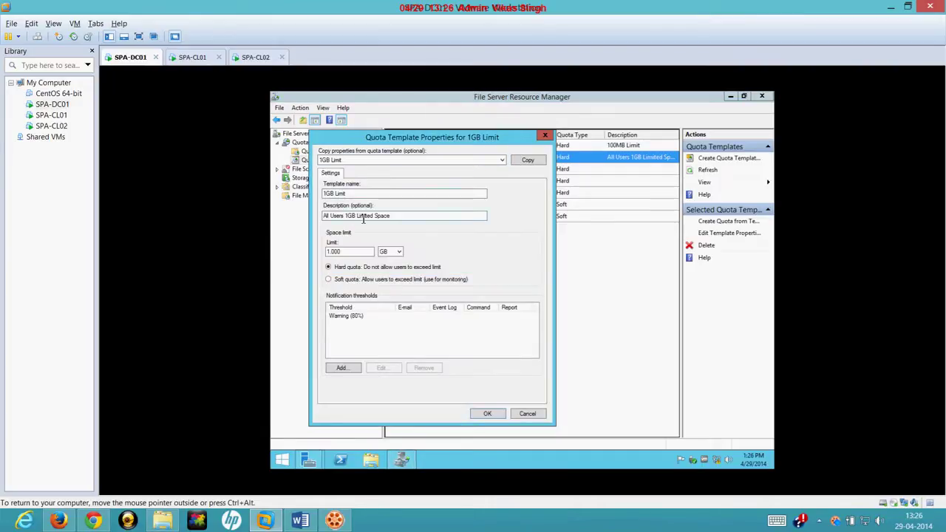
# Close the 1GB Limit properties and start a new quota template named 10GB User Limit with a space limit of 10 GB
pyautogui.click(545, 135)
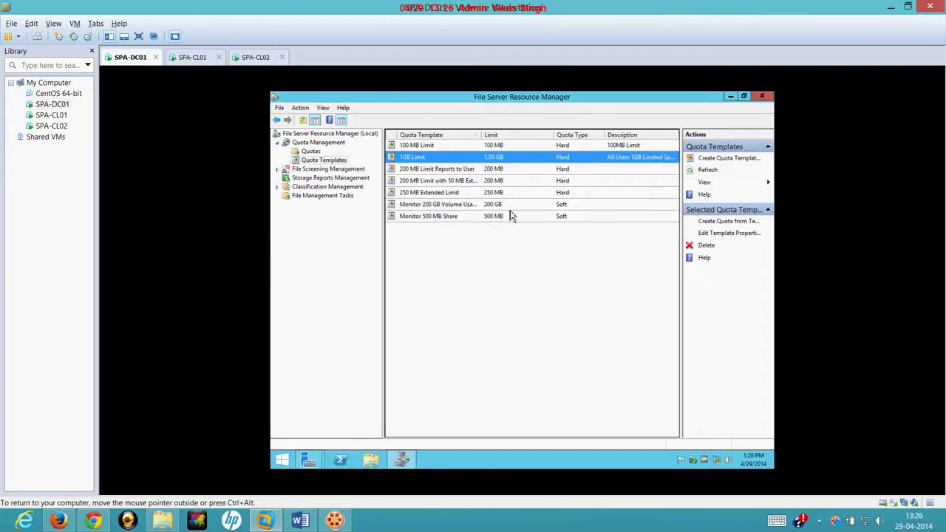
pyautogui.rightClick(450, 254)
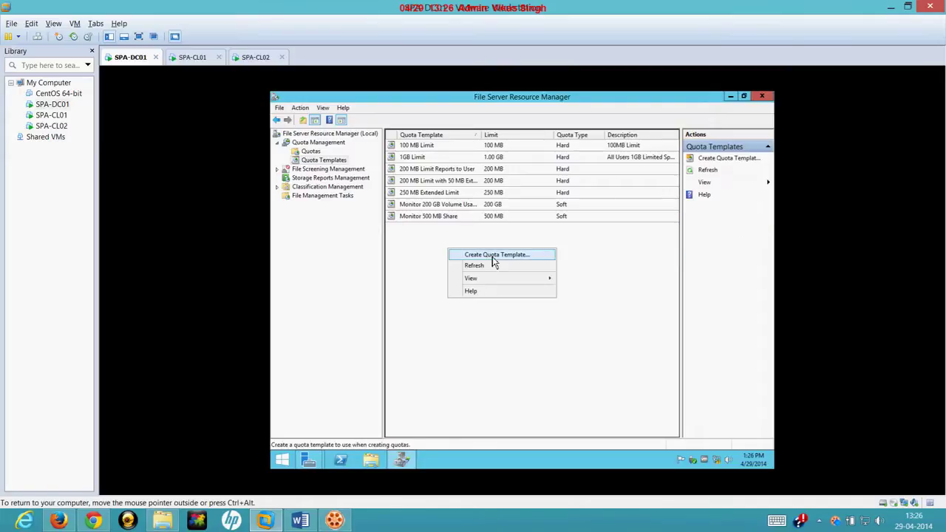
pyautogui.click(492, 256)
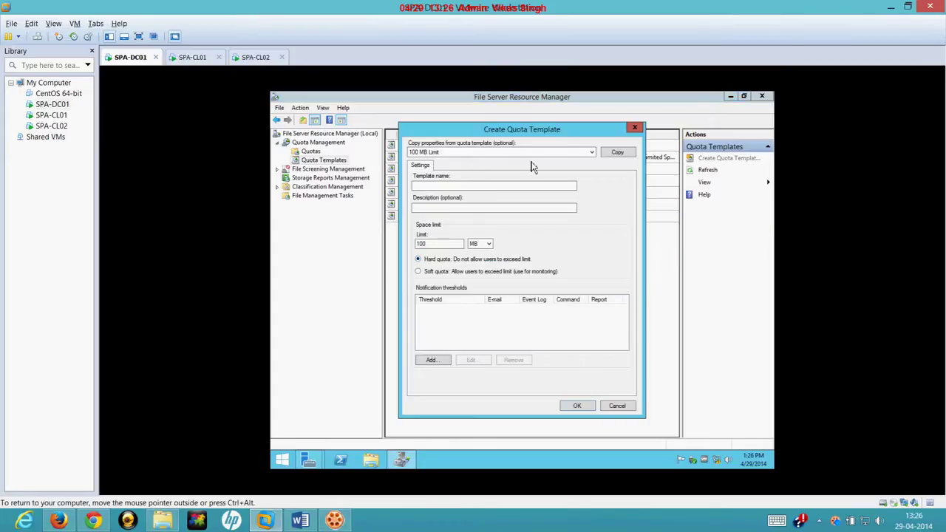
pyautogui.click(592, 153)
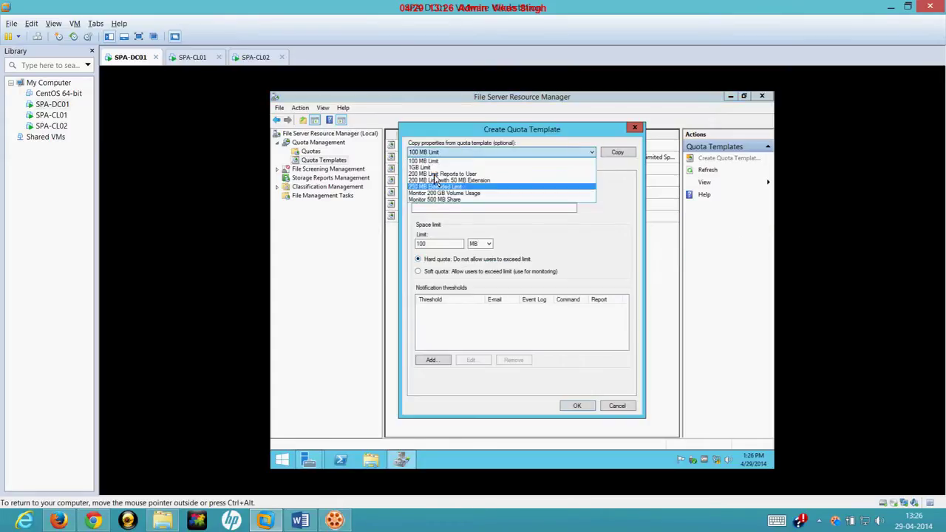
pyautogui.click(592, 246)
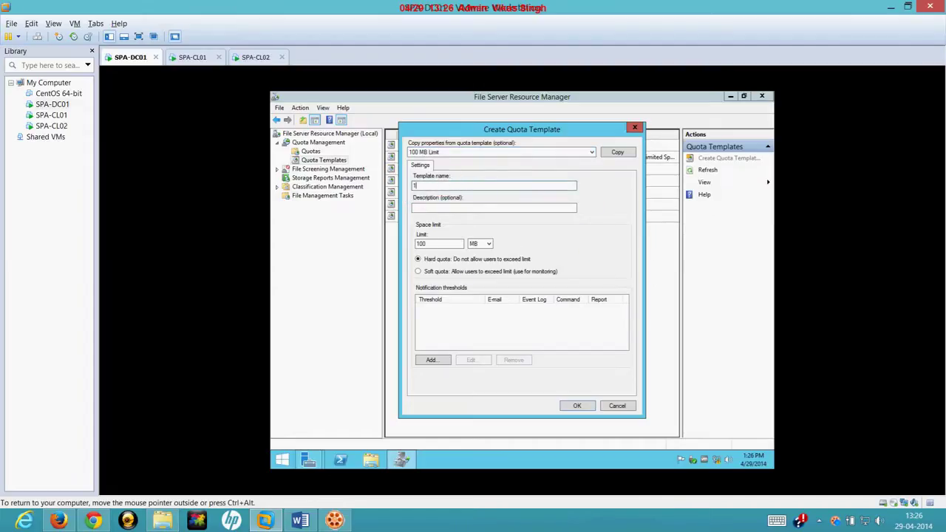
pyautogui.write('10GB User Limit')
pyautogui.moveTo(458, 244); pyautogui.dragTo(403, 248)
pyautogui.write('10')
pyautogui.click(480, 246)
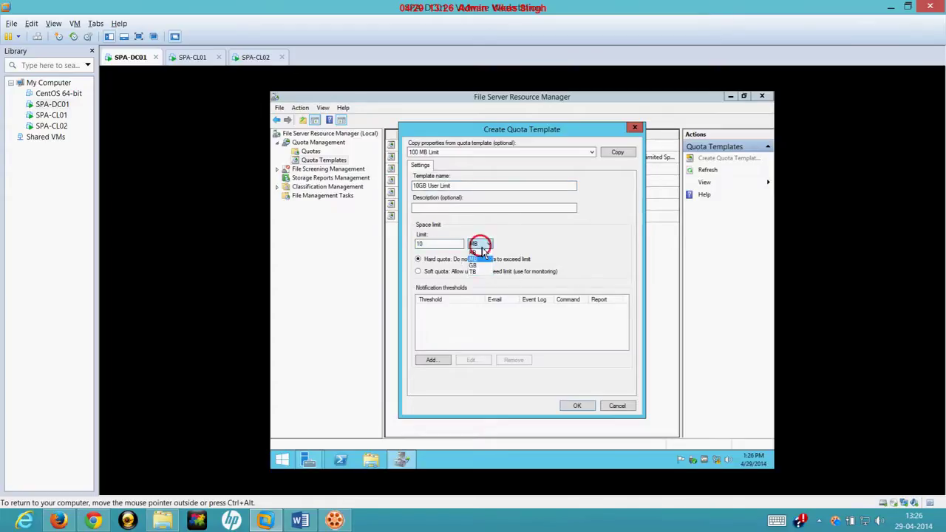
pyautogui.click(481, 267)
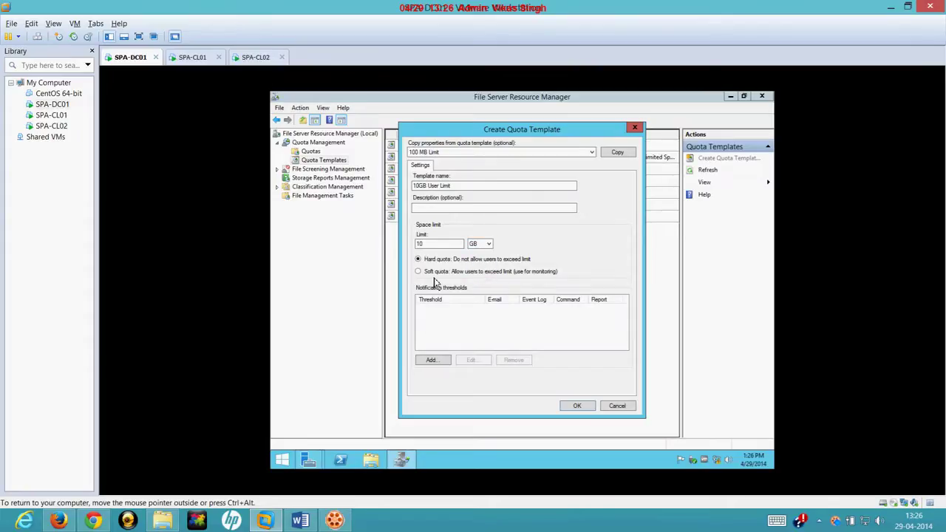
# Look at the notification threshold options without adding one, save the new quota template and select it in the list
pyautogui.click(433, 360)
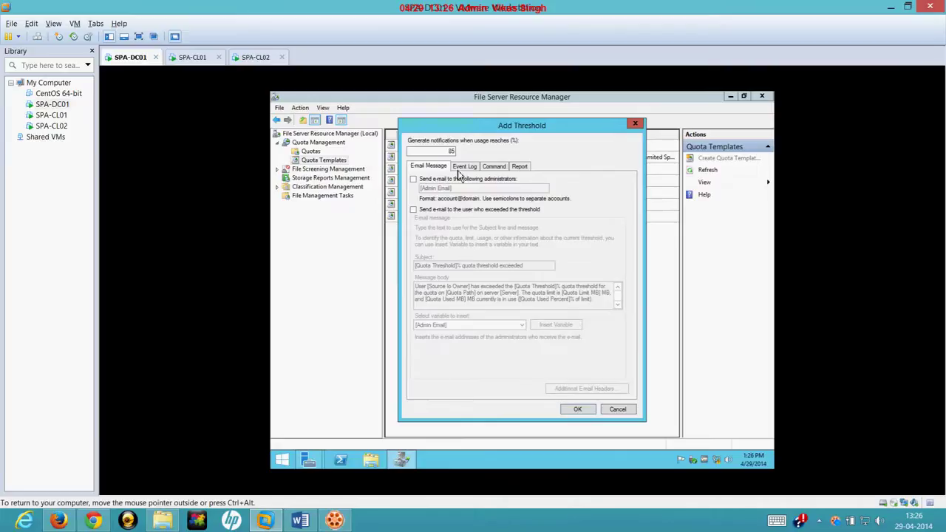
pyautogui.click(634, 125)
pyautogui.click(577, 405)
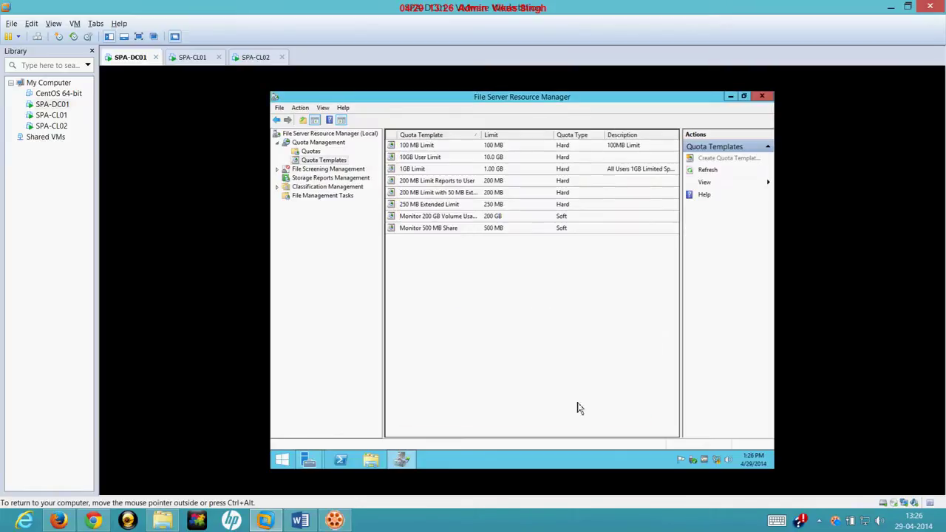
pyautogui.click(437, 157)
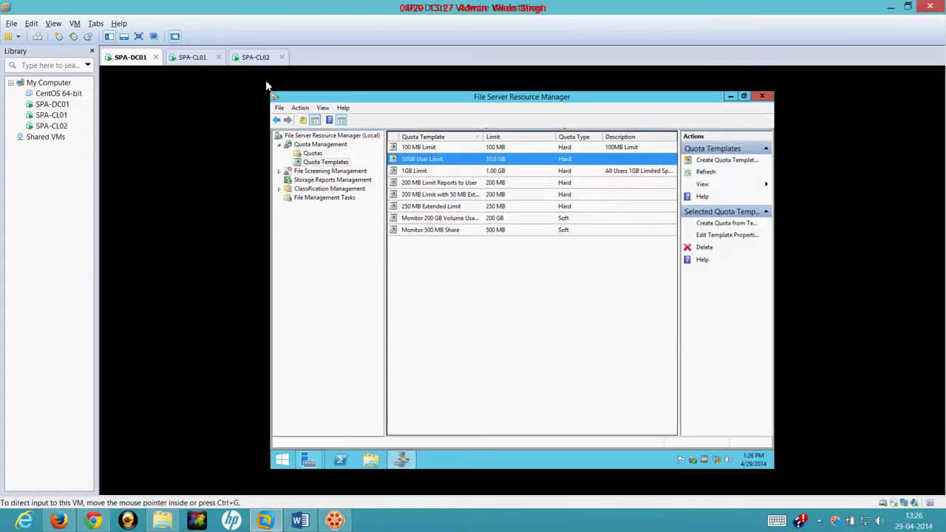
# Show the quota list, switch to the SPA-CL02 client, refresh its Computer window and check the User02 drive's capacity in its properties
pyautogui.click(311, 154)
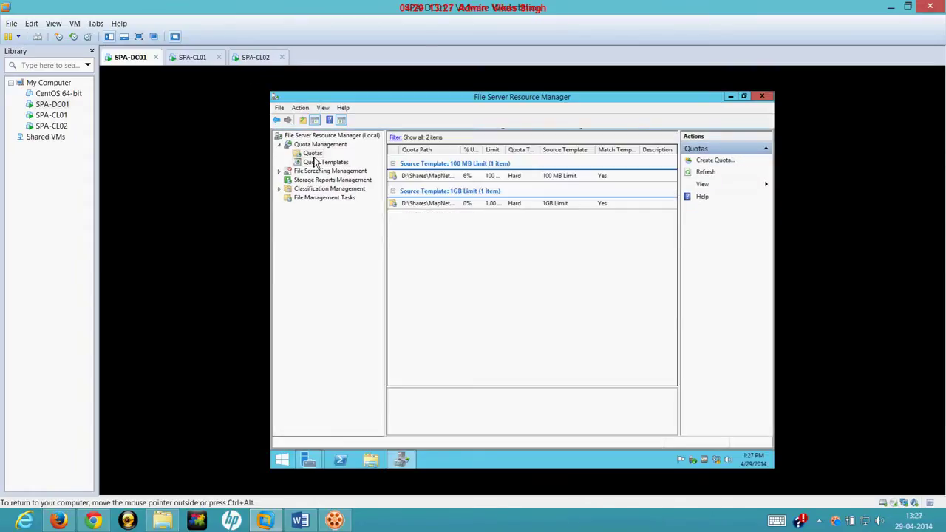
pyautogui.click(254, 56)
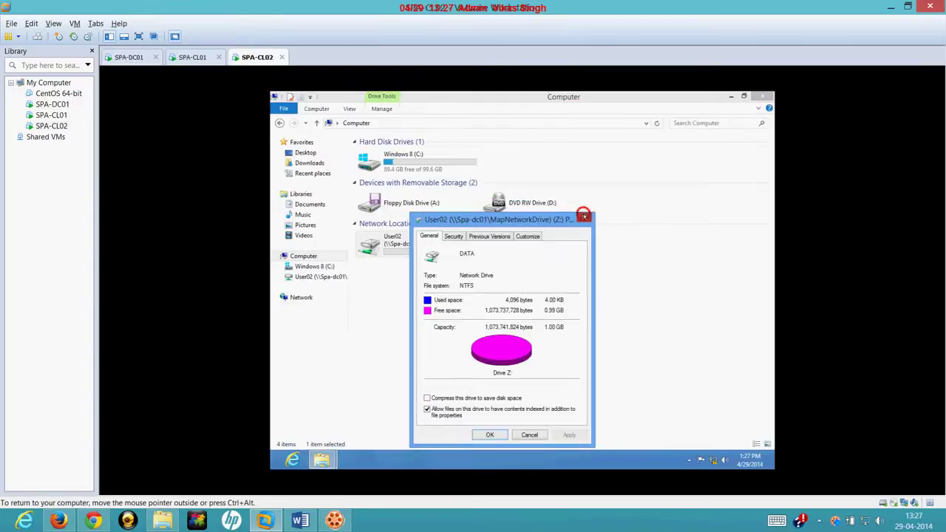
pyautogui.click(584, 218)
pyautogui.rightClick(473, 293)
pyautogui.click(498, 331)
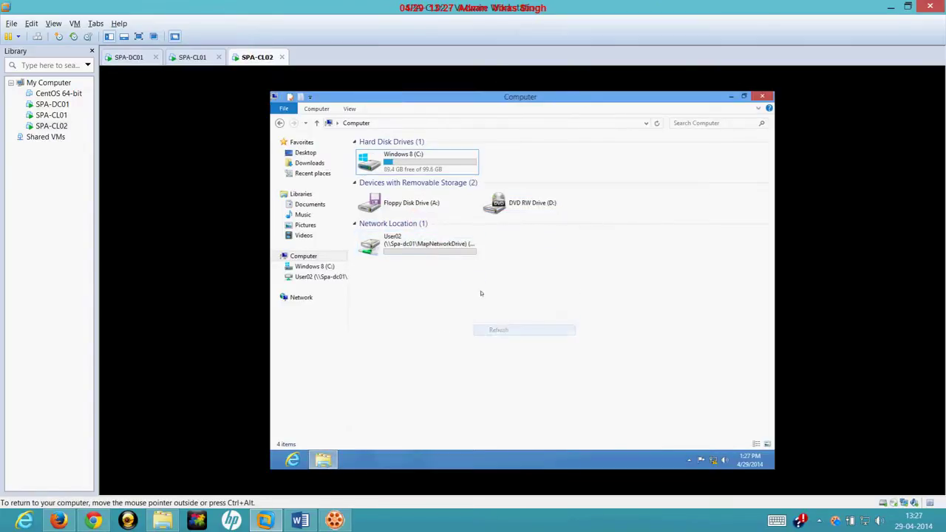
pyautogui.click(422, 239)
pyautogui.rightClick(426, 242)
pyautogui.click(458, 363)
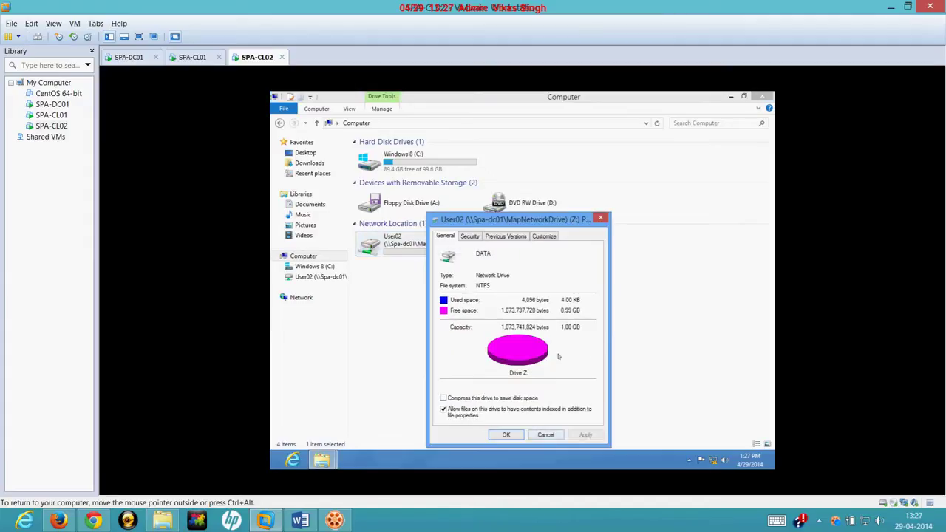
# Return to SPA-DC01, try to apply the 10GB User Limit template to the User02 folder's quota, and refresh the quota list
pyautogui.click(130, 58)
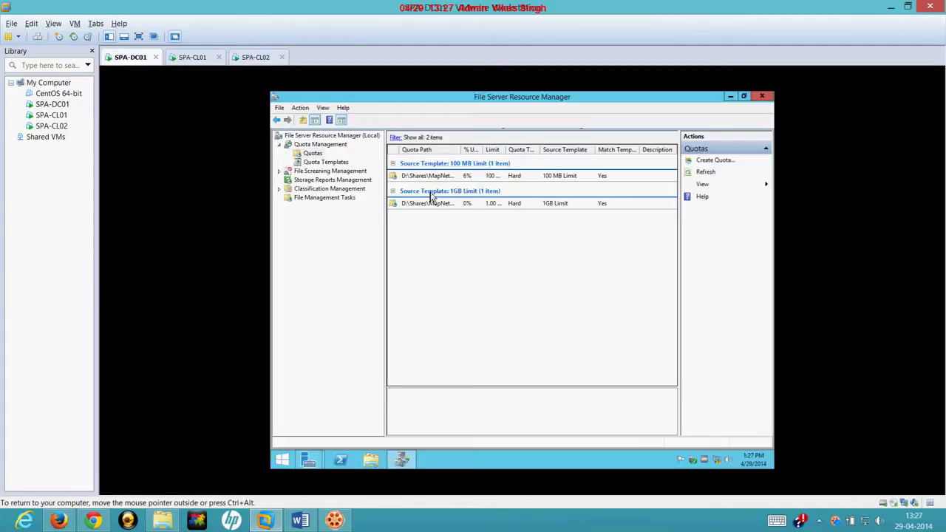
pyautogui.click(435, 208)
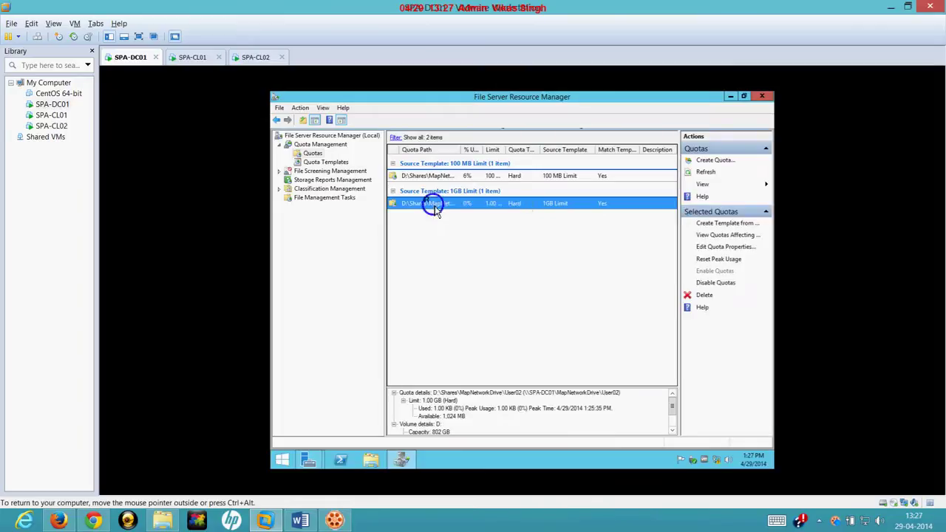
pyautogui.rightClick(435, 210)
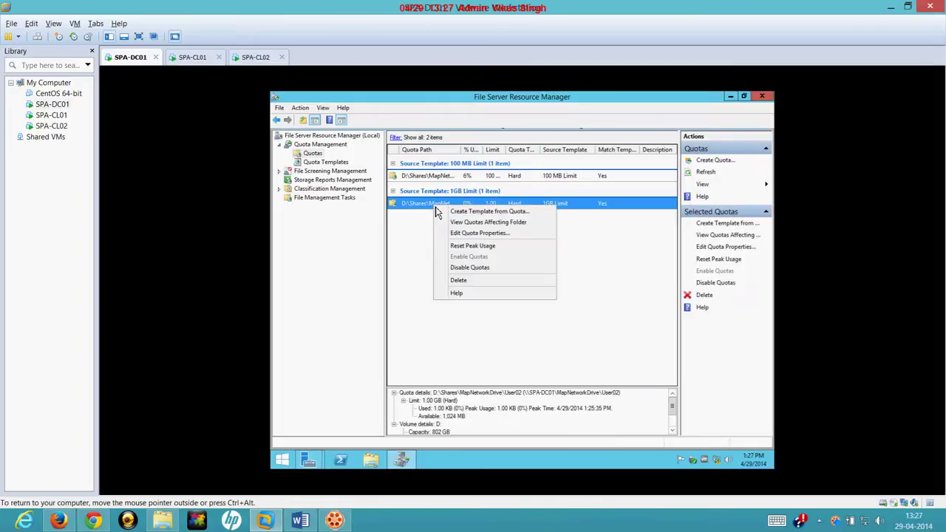
pyautogui.click(479, 233)
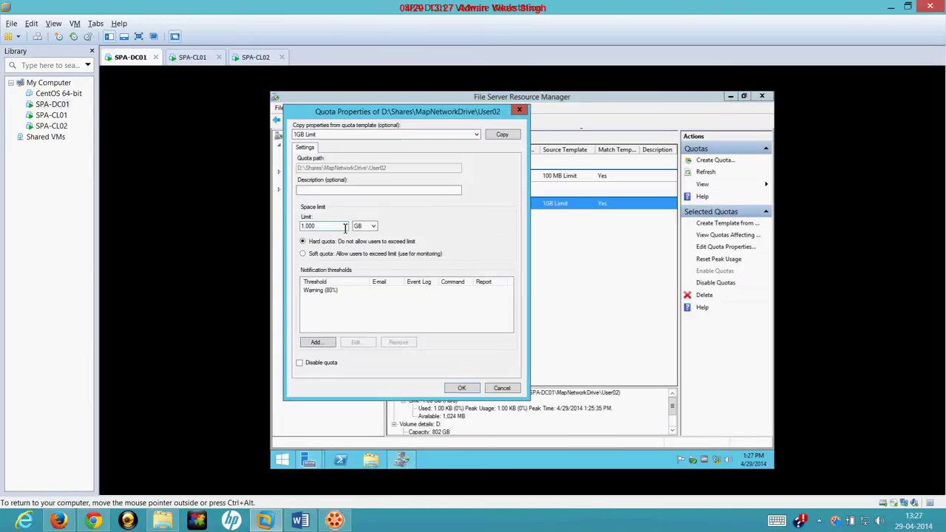
pyautogui.click(474, 135)
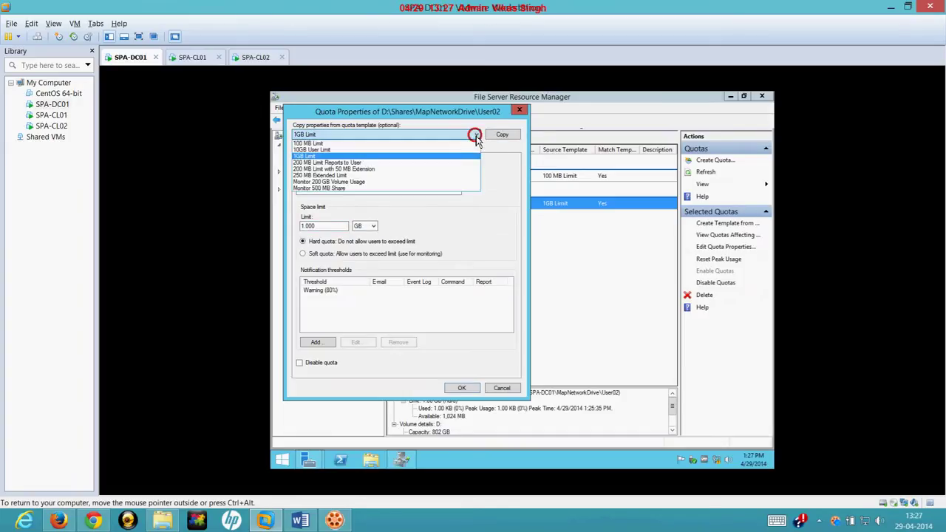
pyautogui.click(323, 155)
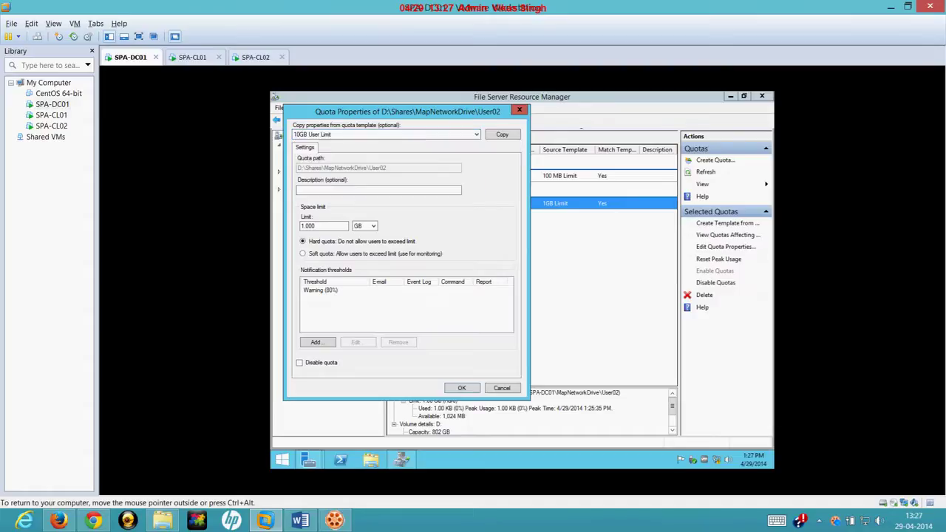
pyautogui.click(461, 388)
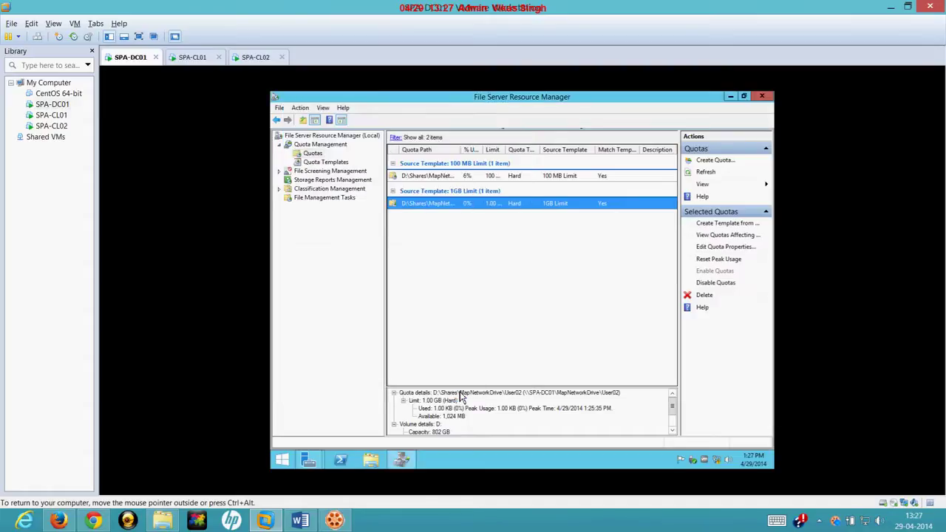
pyautogui.rightClick(456, 244)
pyautogui.click(477, 259)
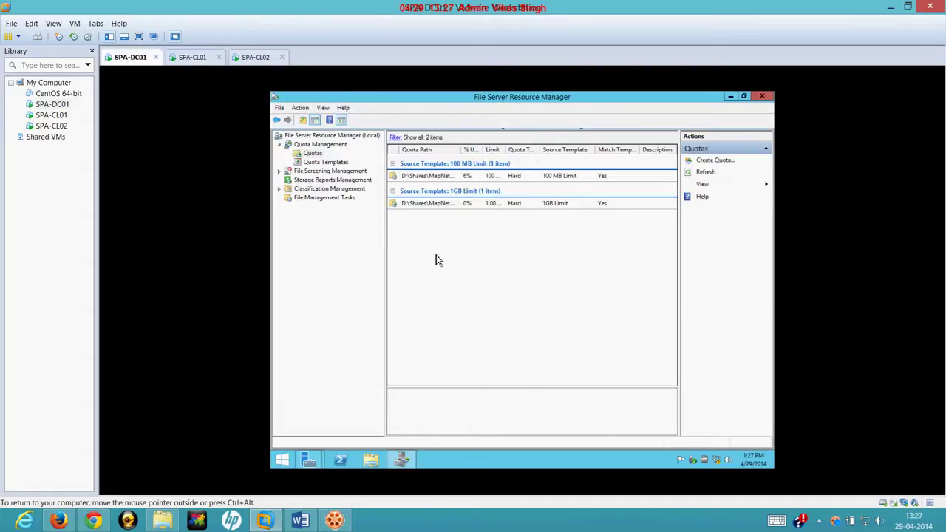
# Switch to the SPA-CL02 client, refresh its Computer window and recheck the User02 network drive's properties
pyautogui.click(255, 57)
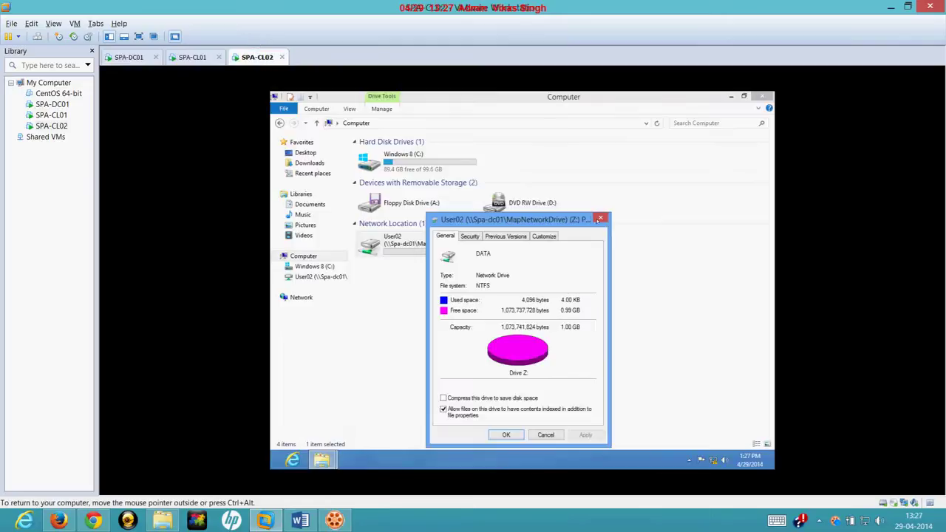
pyautogui.click(599, 219)
pyautogui.rightClick(443, 280)
pyautogui.click(461, 317)
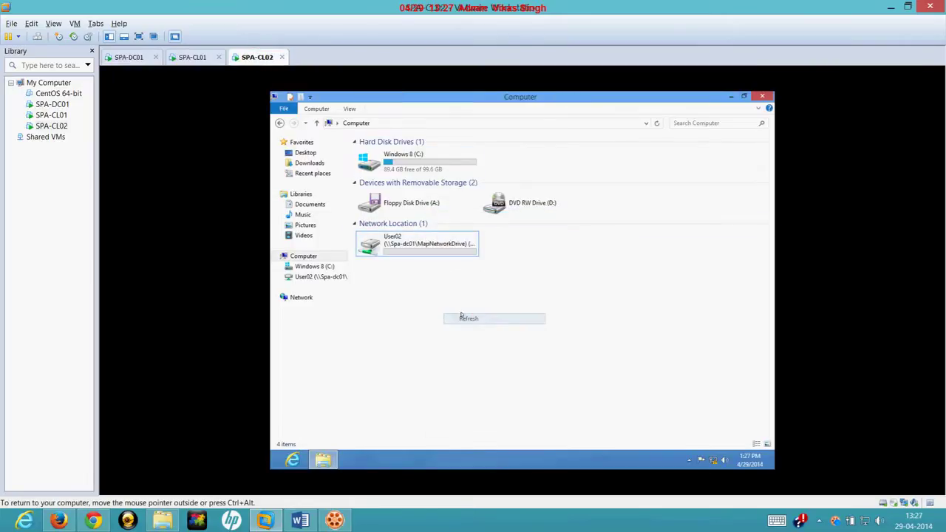
pyautogui.rightClick(407, 243)
pyautogui.click(452, 366)
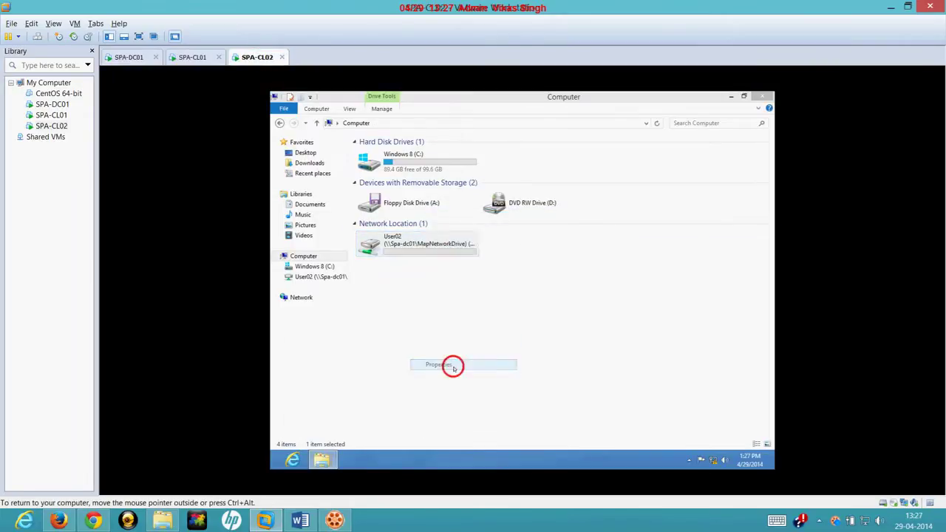
pyautogui.click(528, 435)
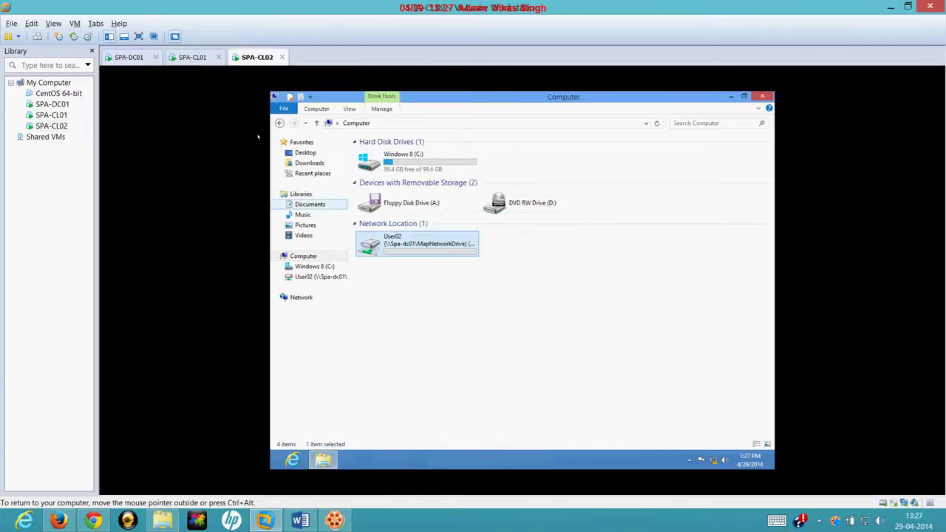
# Back on SPA-DC01, refresh the quotas and try again to assign the 10GB User Limit template to the User02 folder's quota
pyautogui.click(139, 57)
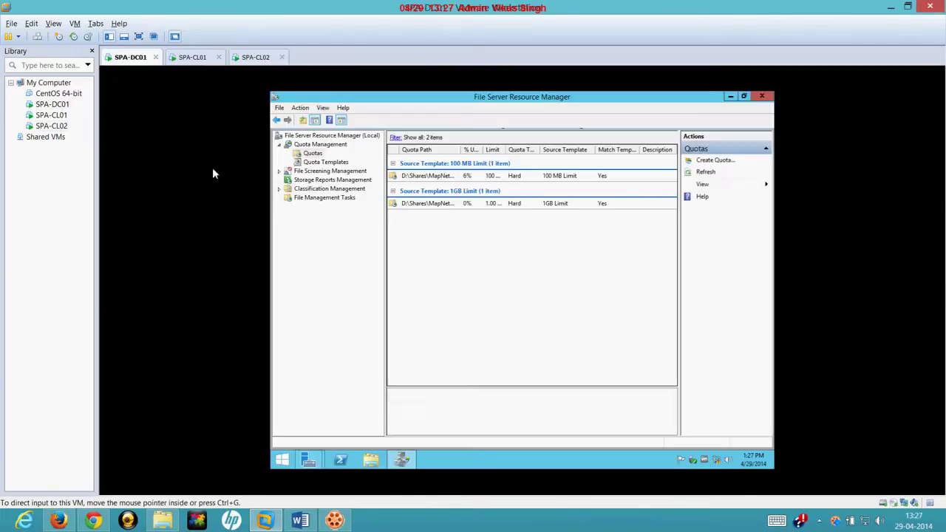
pyautogui.rightClick(521, 245)
pyautogui.click(537, 263)
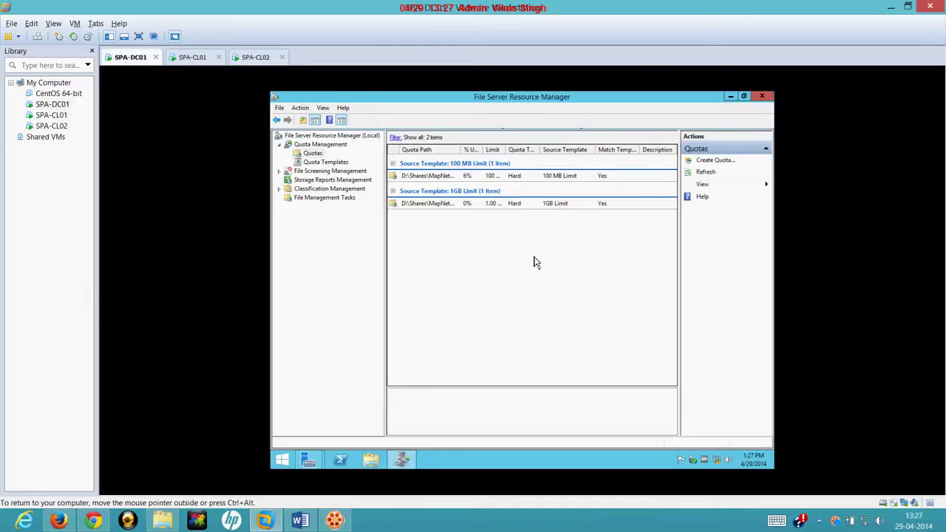
pyautogui.click(445, 211)
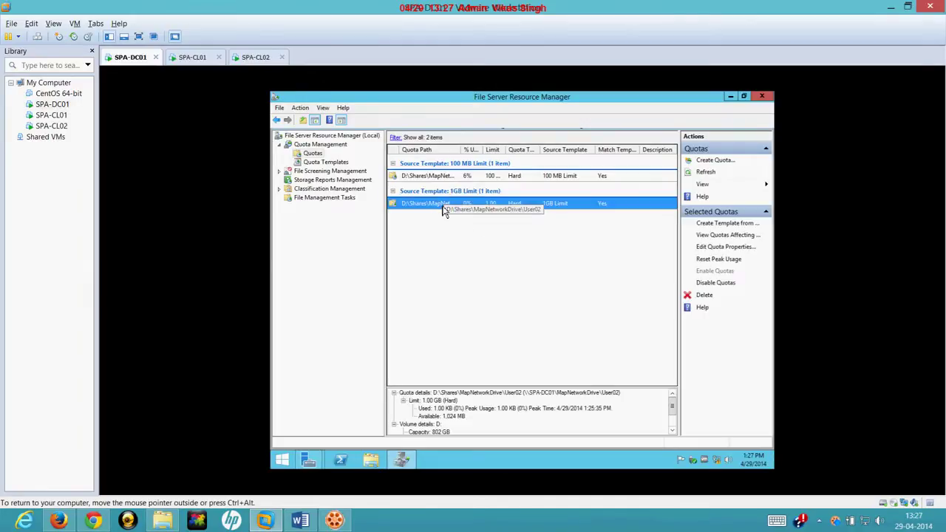
pyautogui.rightClick(441, 210)
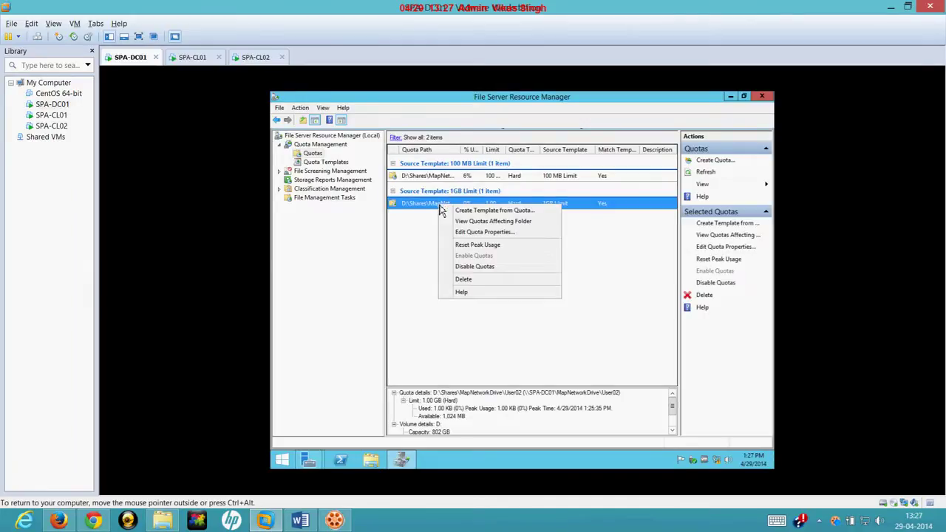
pyautogui.click(475, 233)
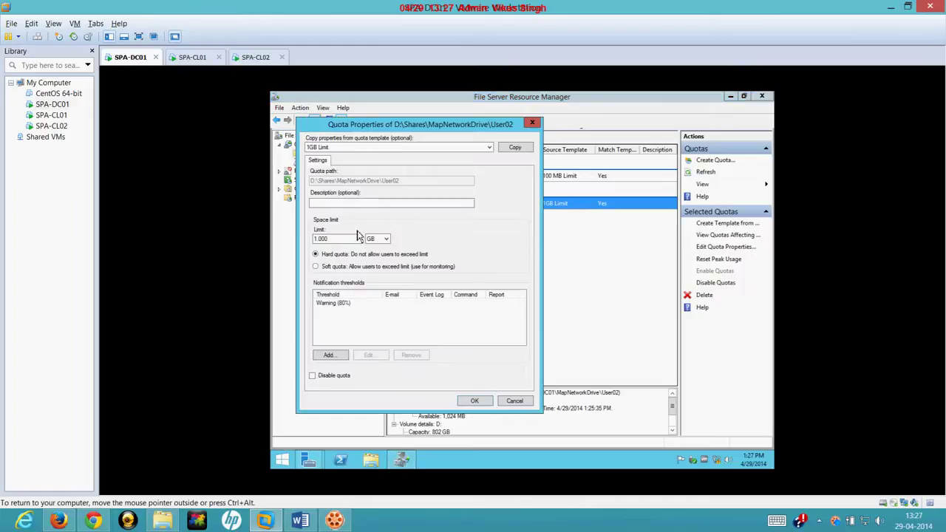
pyautogui.click(484, 147)
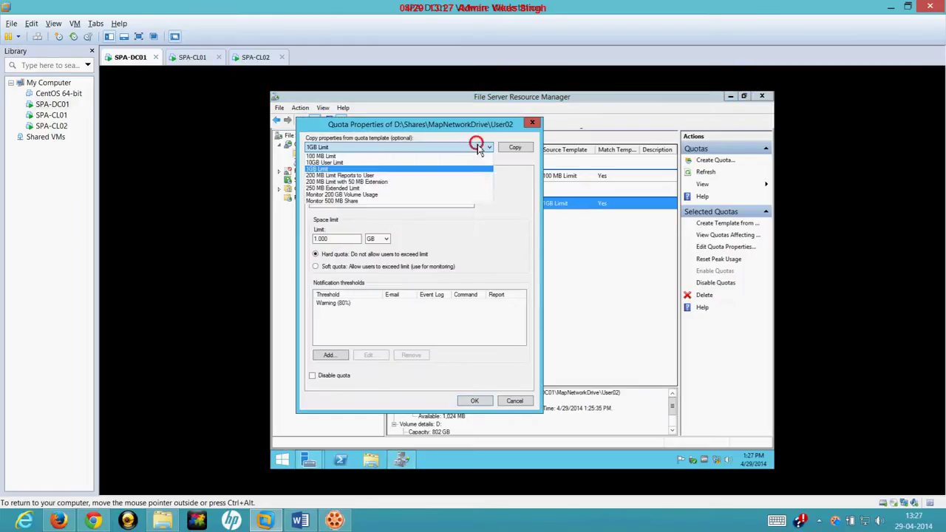
pyautogui.click(361, 163)
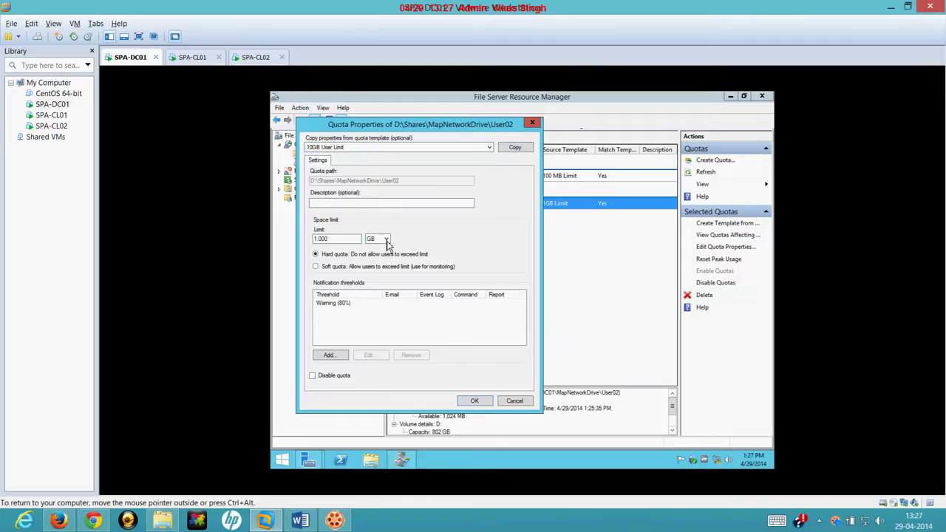
pyautogui.click(474, 401)
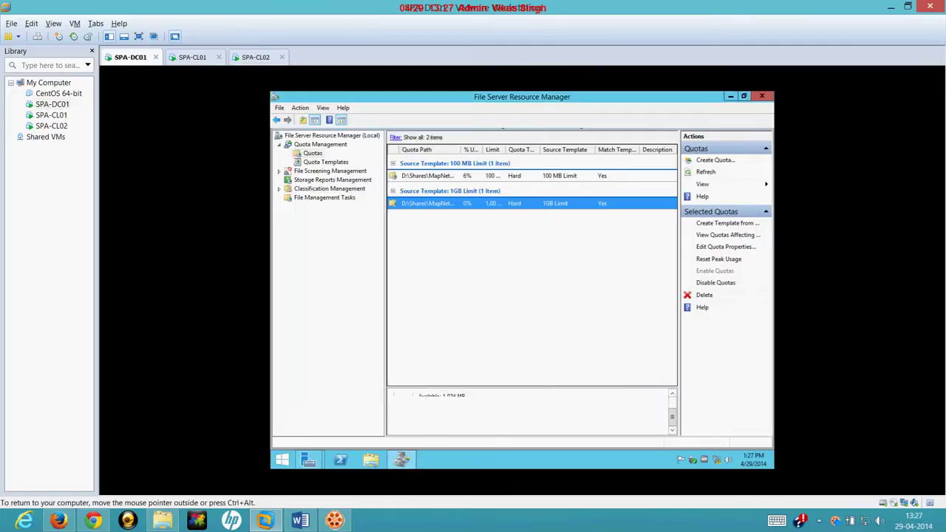
# Edit the User02 folder's quota, selecting the 10GB User Limit template and setting the space limit to 10 GB
pyautogui.rightClick(434, 211)
pyautogui.click(466, 231)
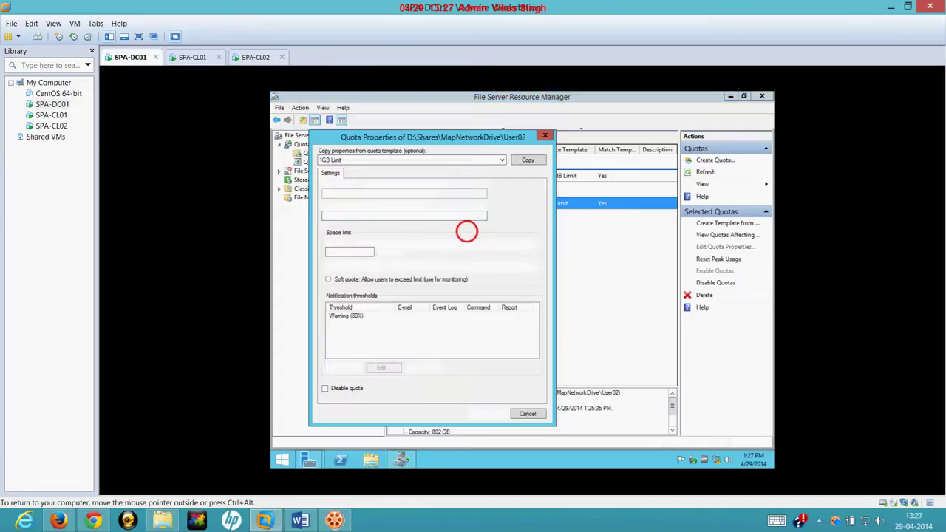
pyautogui.click(369, 159)
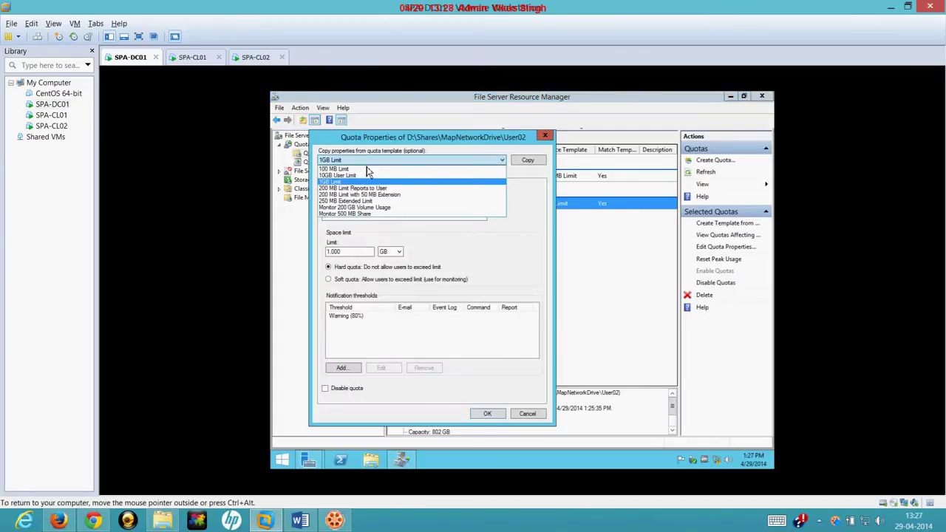
pyautogui.click(348, 176)
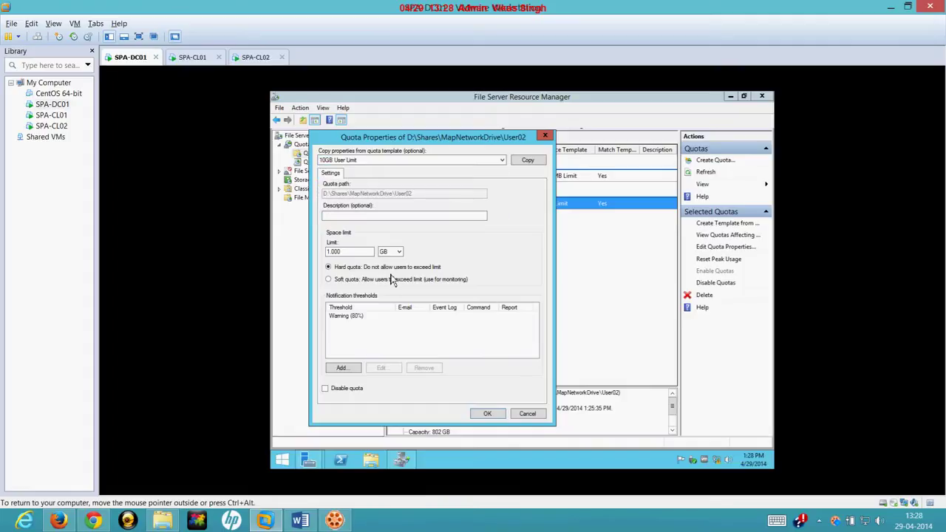
pyautogui.moveTo(371, 251); pyautogui.dragTo(316, 252)
pyautogui.click(488, 413)
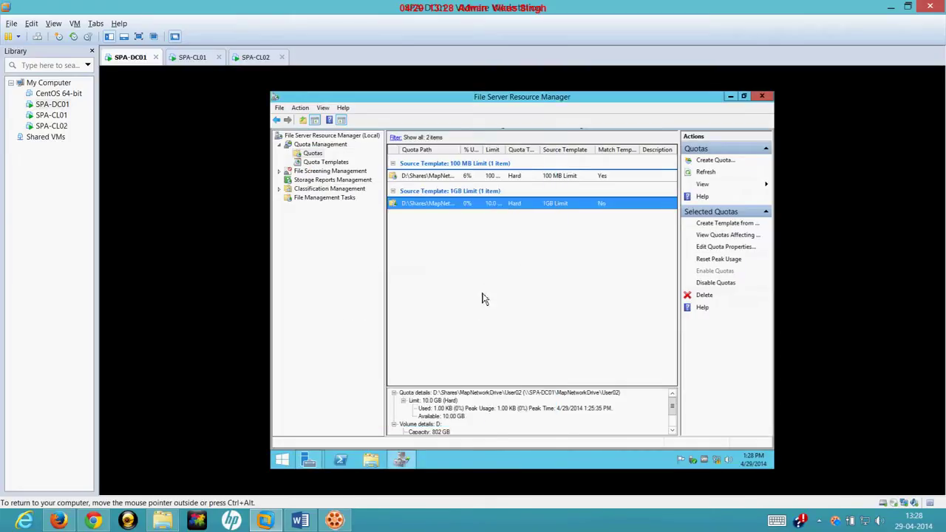
# Refresh the quota list and select the User02 folder's quota to check its limit details
pyautogui.rightClick(473, 239)
pyautogui.click(499, 255)
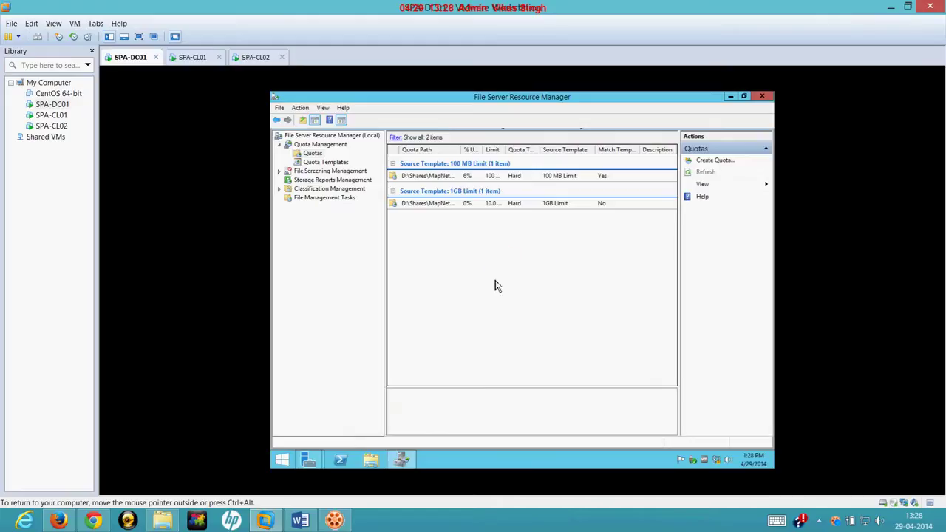
pyautogui.click(475, 205)
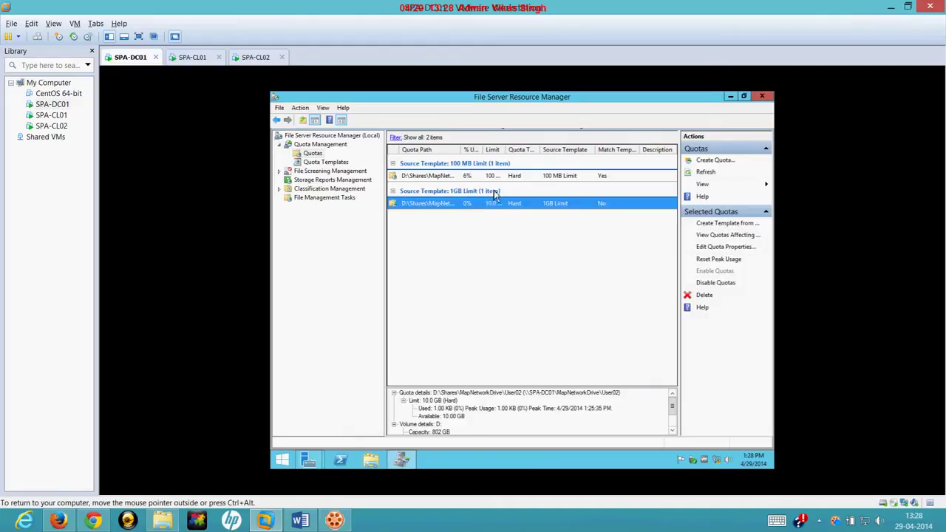
# Switch to the SPA-CL02 client, refresh its Computer window and check the User02 network drive's capacity in its properties
pyautogui.click(255, 57)
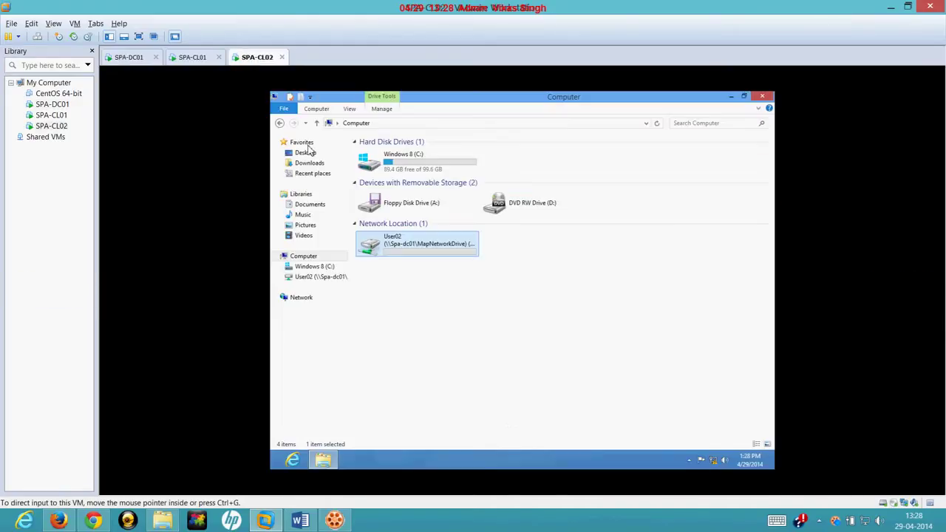
pyautogui.rightClick(434, 298)
pyautogui.click(461, 337)
pyautogui.click(413, 239)
pyautogui.rightClick(414, 240)
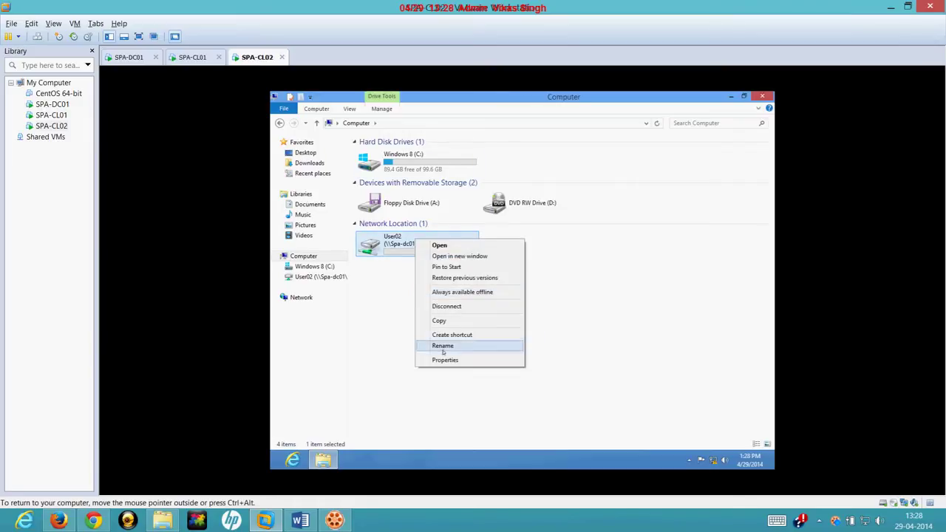
pyautogui.click(444, 361)
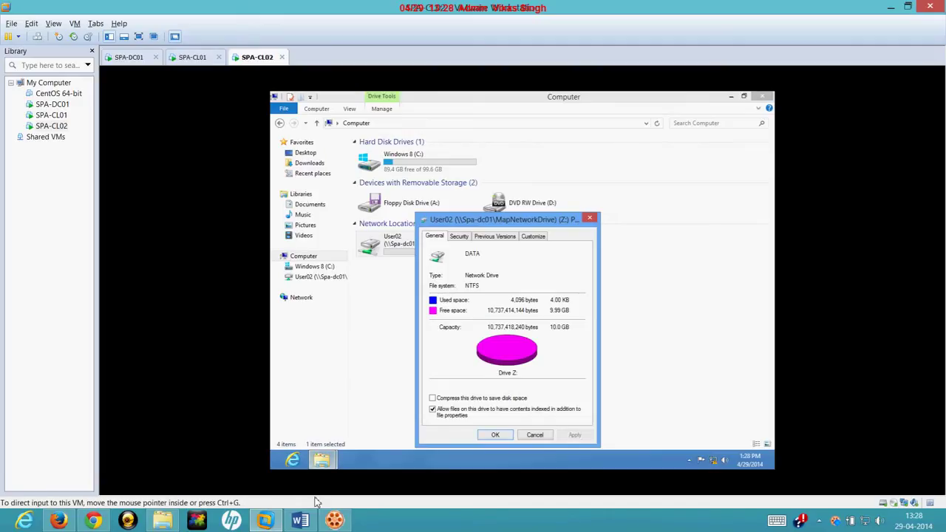
# Switch to the Word document and select the closing lines from Thank You through the last e-mail address
pyautogui.click(303, 521)
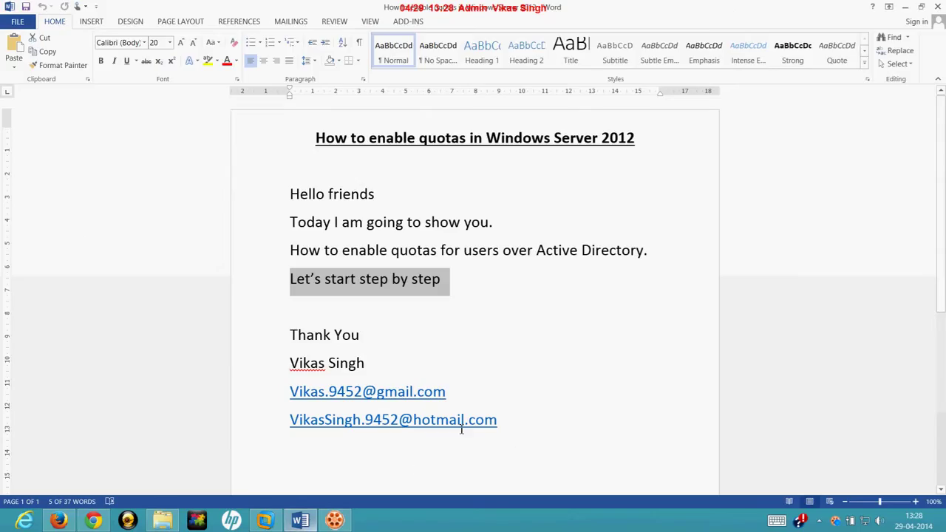
pyautogui.moveTo(291, 335); pyautogui.dragTo(512, 430)
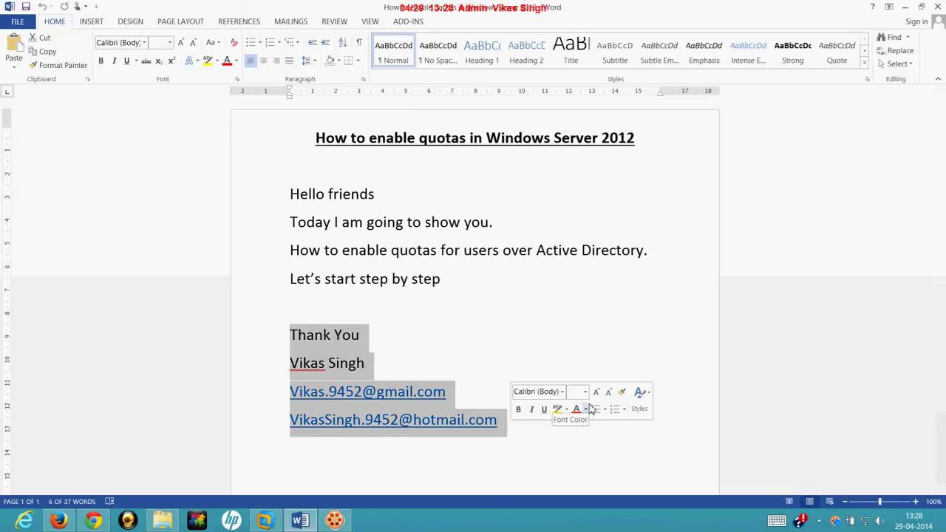